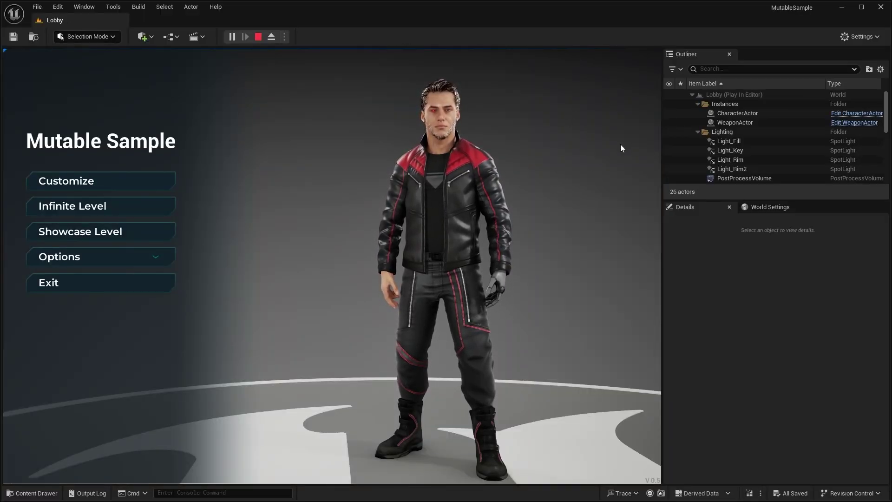
Step: Switch the running Lobby game view to fullscreen with F11
{"action": "key", "text": "F11"}
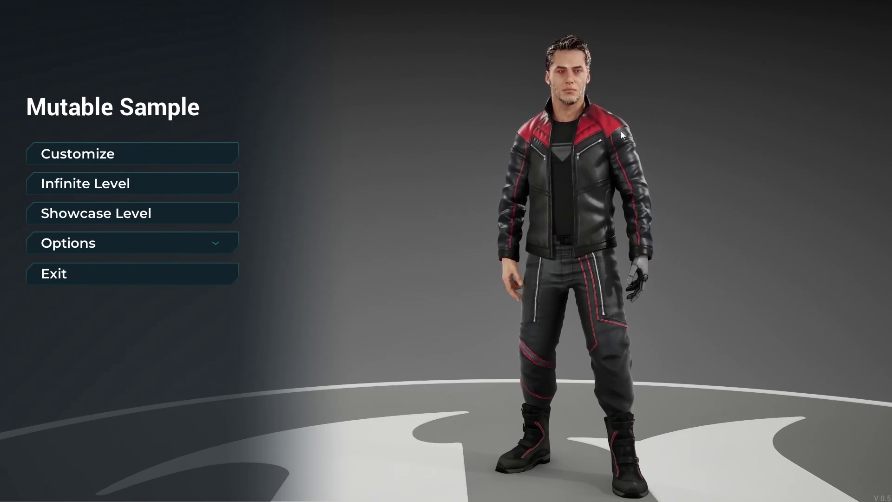
Step: Enter Customize, zoom the camera in on the cyborg, and expand the Secondary Color sliders
{"action": "left_click", "coordinate": [138, 155]}
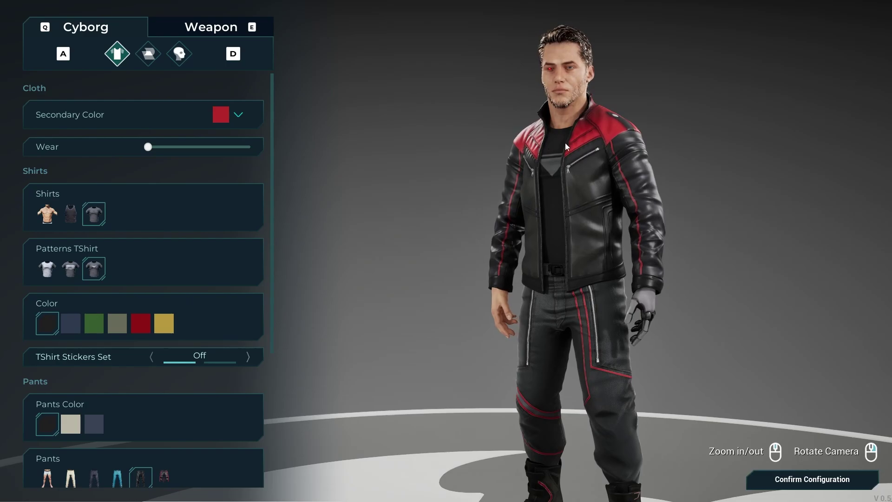
{"action": "scroll", "coordinate": [585, 148], "scroll_direction": "down", "scroll_amount": 2}
{"action": "scroll", "coordinate": [585, 149], "scroll_direction": "up", "scroll_amount": 5}
{"action": "scroll", "coordinate": [586, 145], "scroll_direction": "down", "scroll_amount": 3}
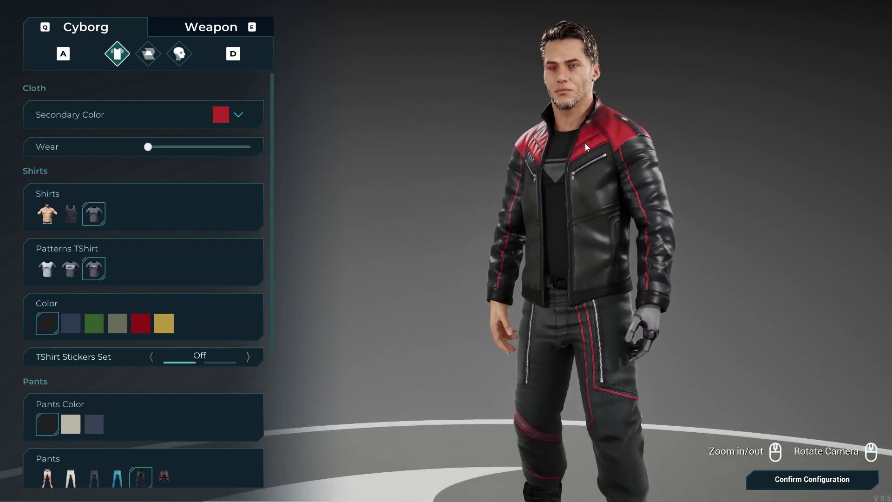
{"action": "scroll", "coordinate": [585, 147], "scroll_direction": "down", "scroll_amount": 3}
{"action": "scroll", "coordinate": [590, 151], "scroll_direction": "up", "scroll_amount": 3}
{"action": "scroll", "coordinate": [594, 148], "scroll_direction": "down", "scroll_amount": 1}
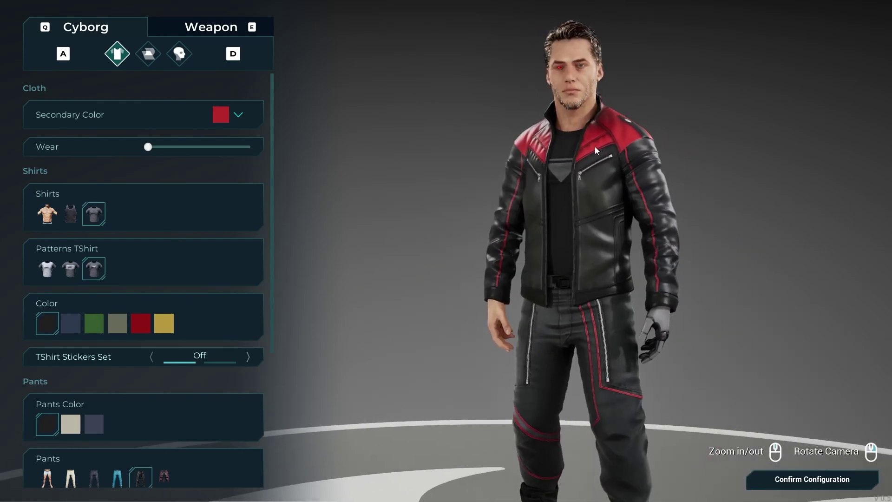
{"action": "scroll", "coordinate": [592, 145], "scroll_direction": "up", "scroll_amount": 1}
{"action": "scroll", "coordinate": [586, 145], "scroll_direction": "down", "scroll_amount": 1}
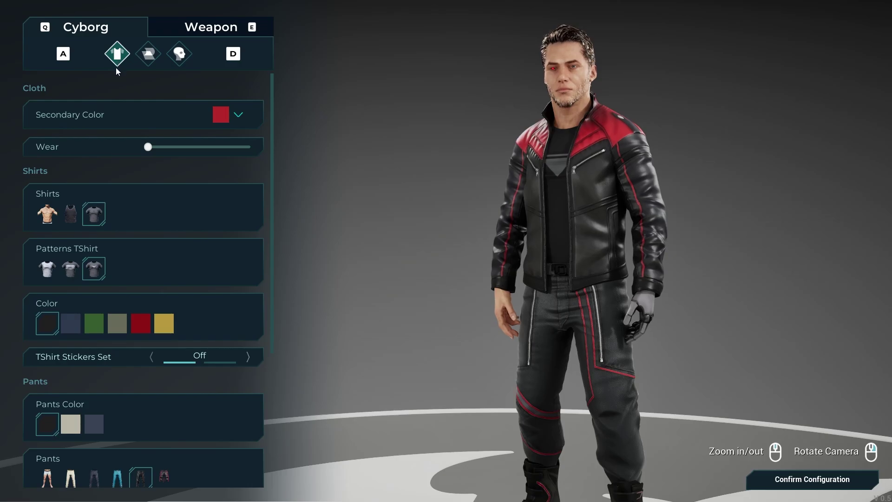
{"action": "key", "text": "d"}
{"action": "key", "text": "d"}
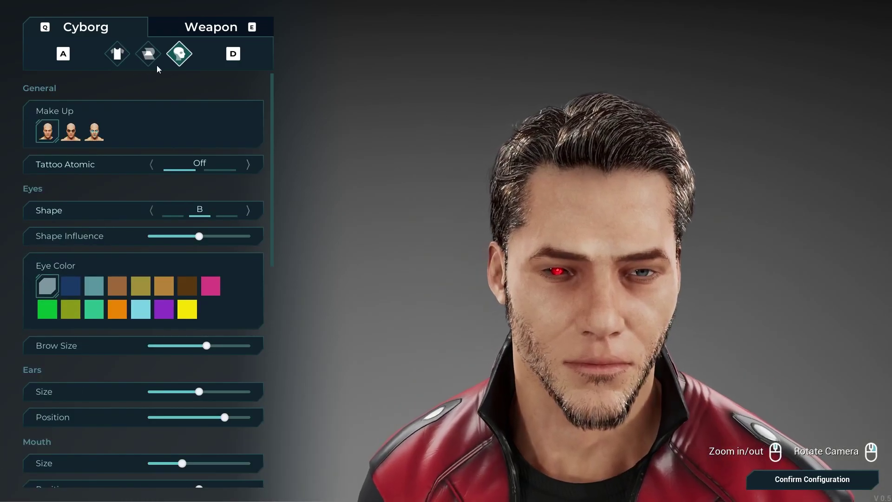
{"action": "key", "text": "d"}
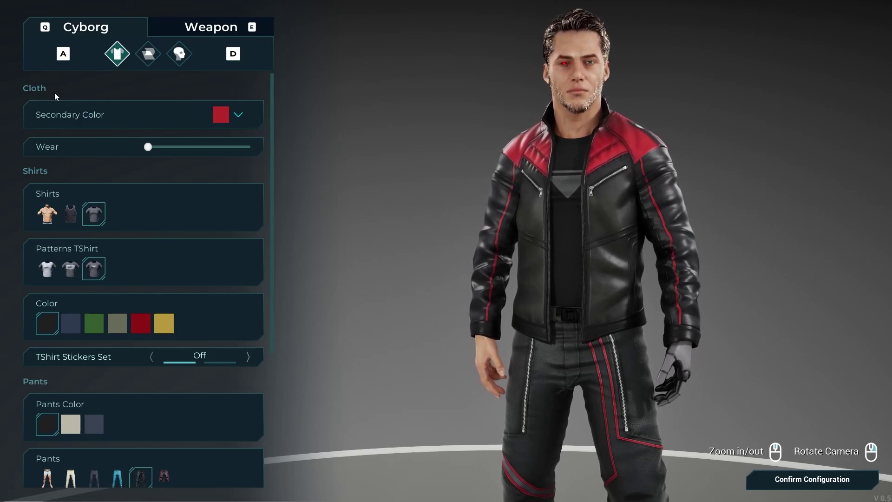
{"action": "left_click", "coordinate": [208, 111]}
Step: Adjust the jacket's Secondary Color hue, saturation and brightness to olive green
{"action": "mouse_move", "coordinate": [29, 144]}
{"action": "left_mouse_down"}
{"action": "mouse_move", "coordinate": [90, 144]}
{"action": "mouse_move", "coordinate": [25, 147]}
{"action": "left_mouse_up"}
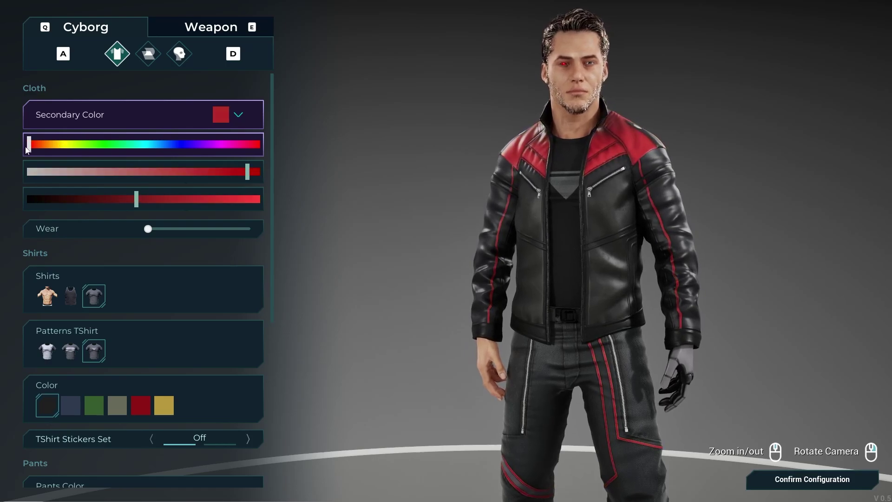
{"action": "right_click_drag", "start_coordinate": [585, 156], "coordinate": [535, 156]}
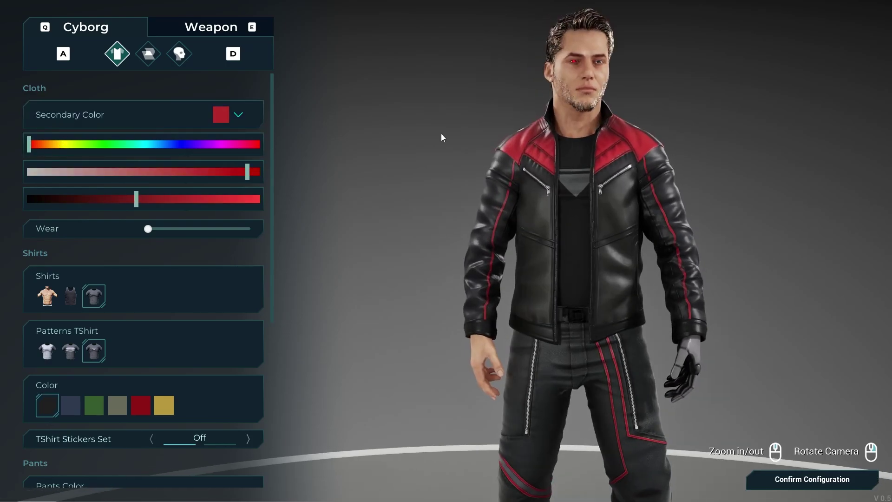
{"action": "left_click", "coordinate": [90, 144]}
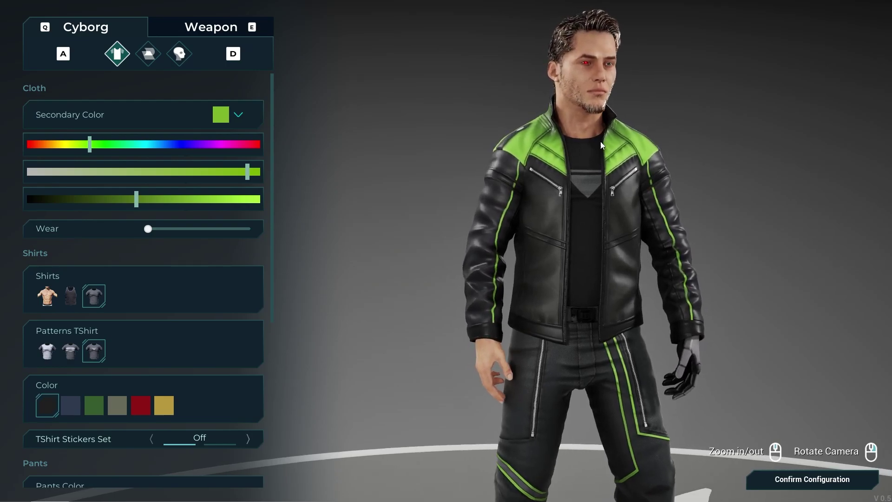
{"action": "left_click_drag", "start_coordinate": [604, 141], "coordinate": [510, 138]}
{"action": "left_click_drag", "start_coordinate": [165, 145], "coordinate": [184, 144]}
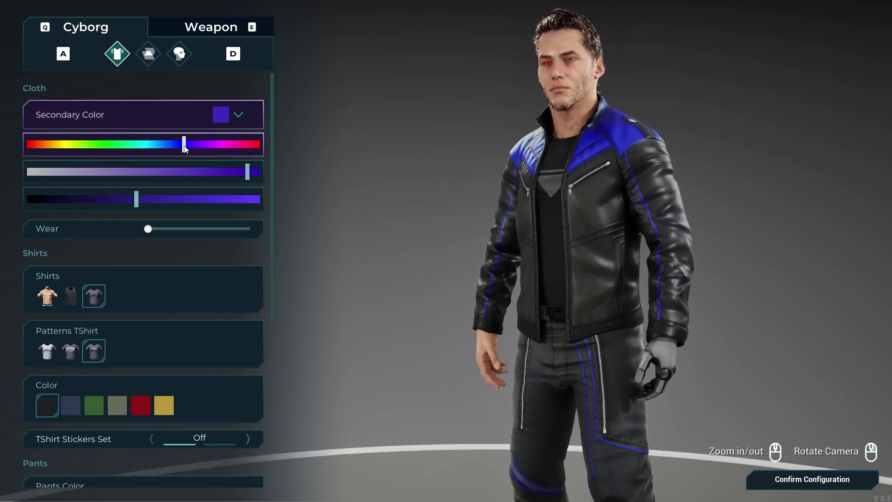
{"action": "left_click_drag", "start_coordinate": [194, 173], "coordinate": [78, 144]}
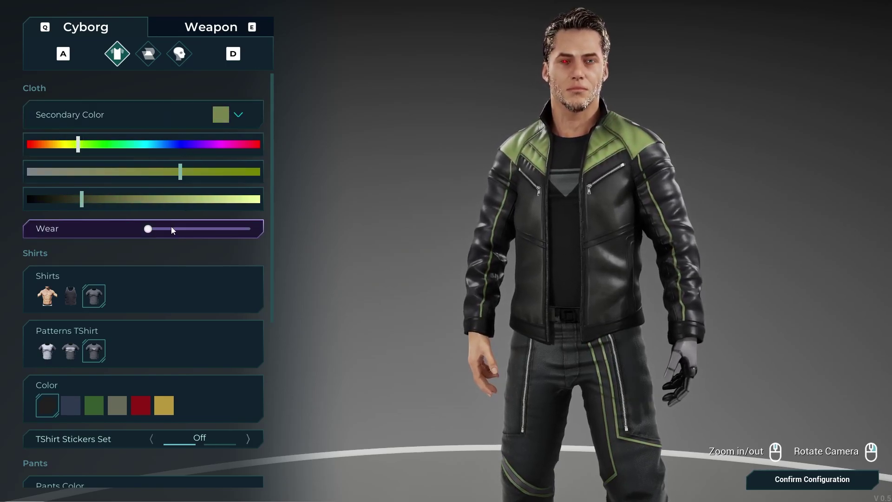
Step: Push the jacket's Wear slider to its maximum
{"action": "left_click_drag", "start_coordinate": [175, 227], "coordinate": [252, 228]}
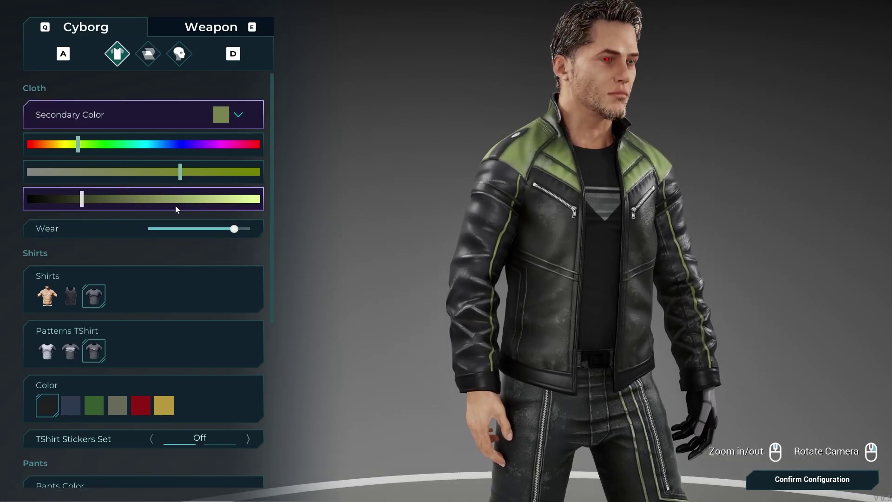
{"action": "left_click_drag", "start_coordinate": [235, 229], "coordinate": [251, 228]}
{"action": "right_click_drag", "start_coordinate": [542, 240], "coordinate": [613, 276]}
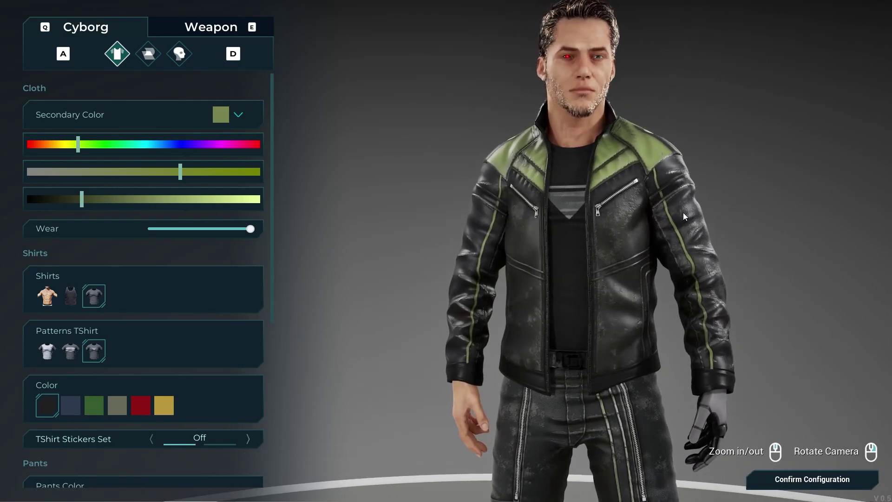
Step: Try the bare, tank top and T-shirt options in Shirts, settling on the T-shirt
{"action": "scroll", "coordinate": [140, 251], "scroll_direction": "down", "scroll_amount": 1}
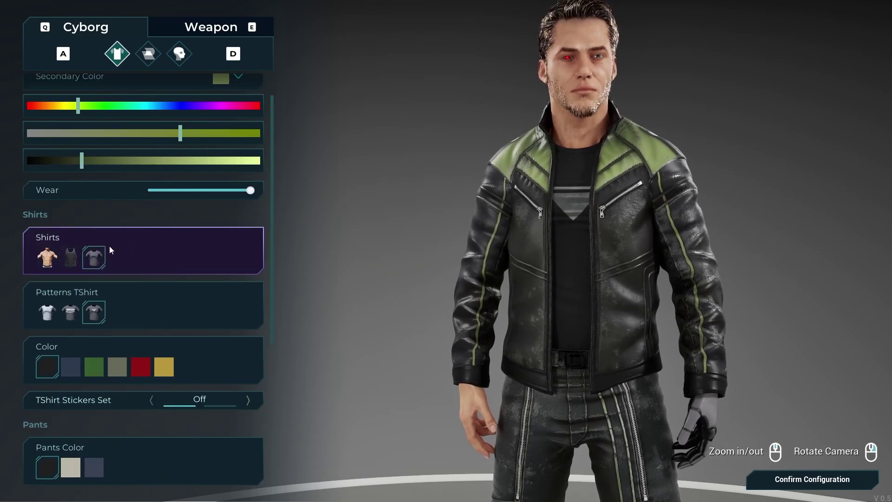
{"action": "left_click", "coordinate": [47, 258]}
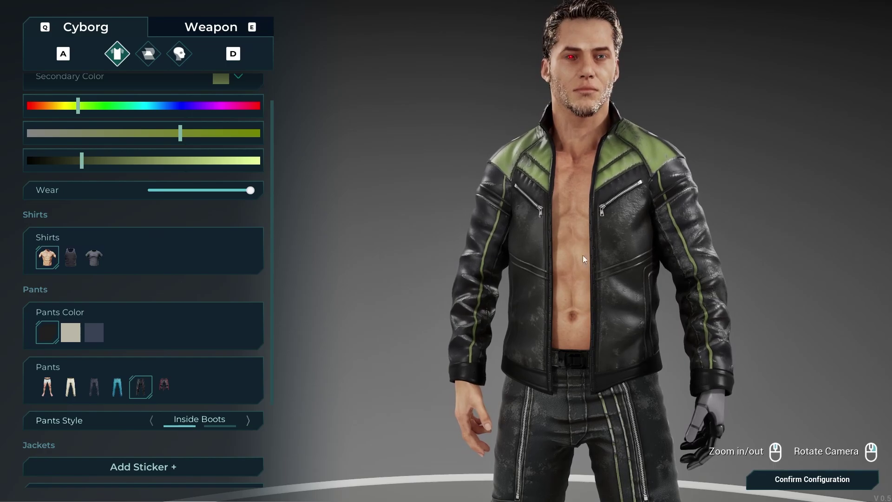
{"action": "left_click", "coordinate": [70, 257]}
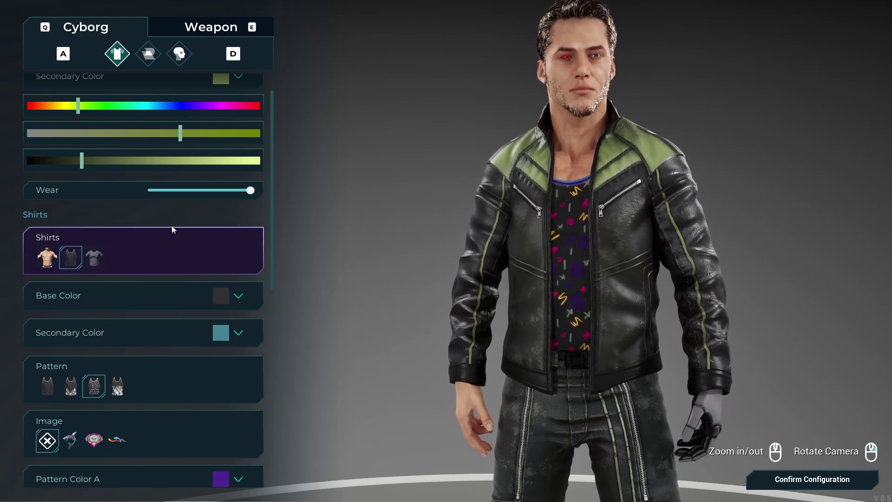
{"action": "left_click", "coordinate": [94, 257]}
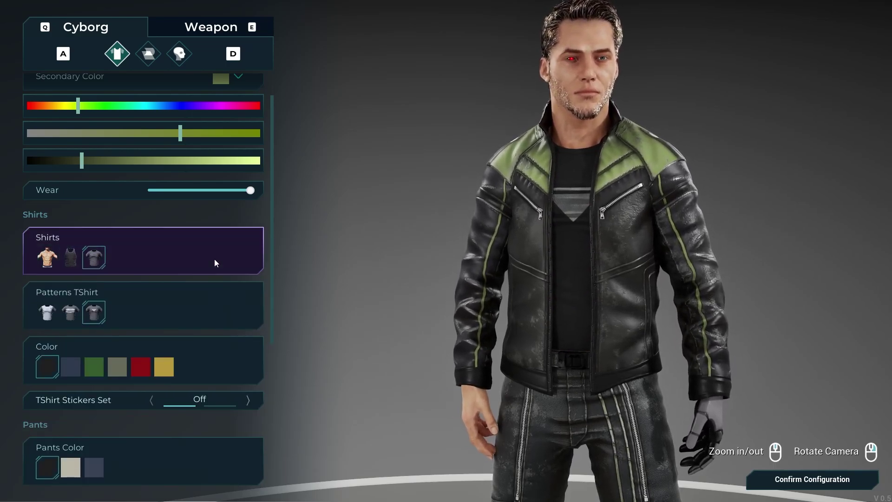
Step: Set Jacket to the bare option to expose the cyborg arm, keeping the black T-shirt
{"action": "scroll", "coordinate": [247, 269], "scroll_direction": "down", "scroll_amount": 5}
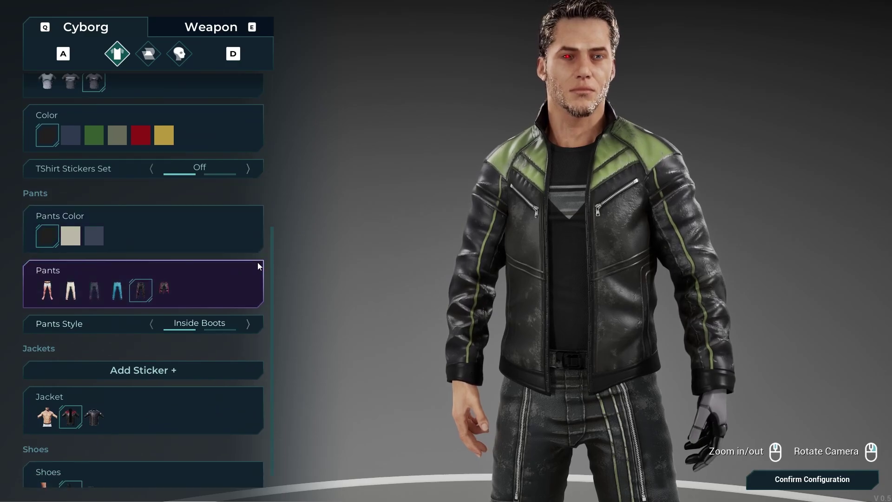
{"action": "left_click", "coordinate": [47, 417]}
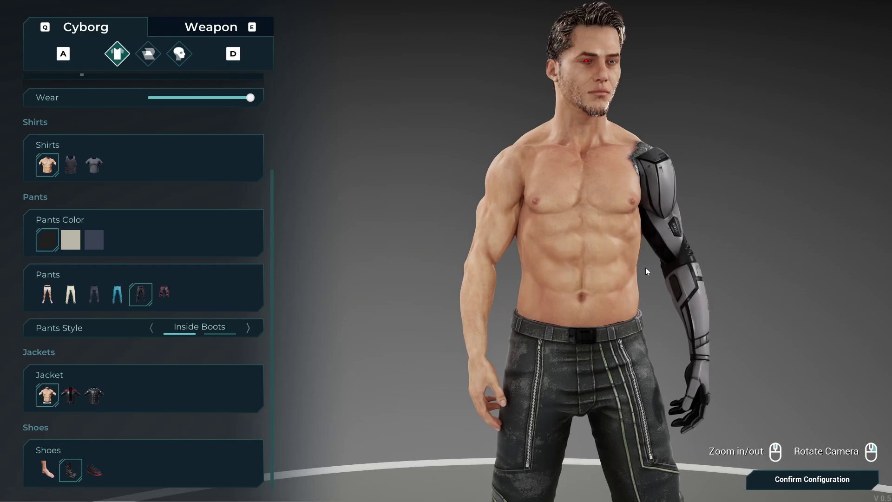
{"action": "scroll", "coordinate": [646, 267], "scroll_direction": "down", "scroll_amount": 3}
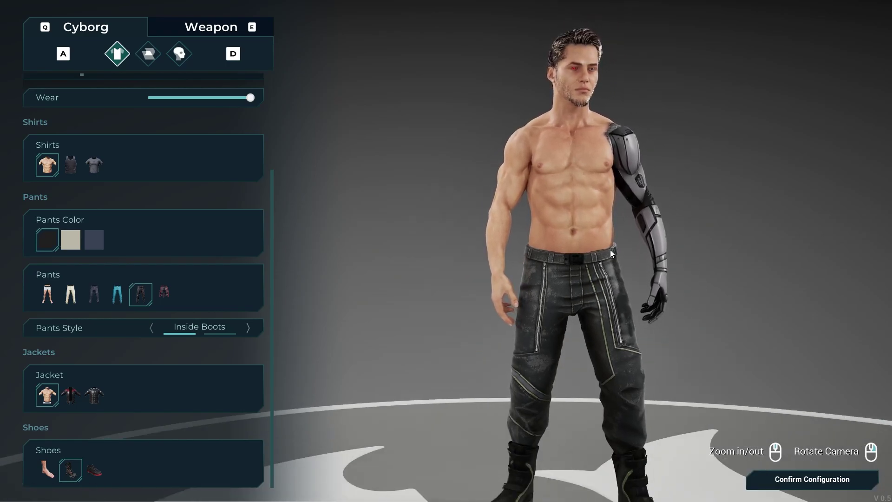
{"action": "scroll", "coordinate": [688, 160], "scroll_direction": "up", "scroll_amount": 2}
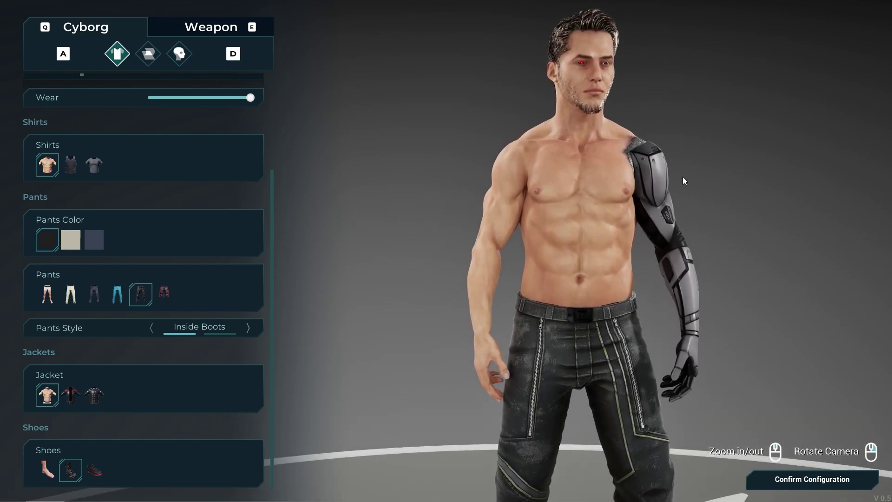
{"action": "scroll", "coordinate": [637, 237], "scroll_direction": "down", "scroll_amount": 2}
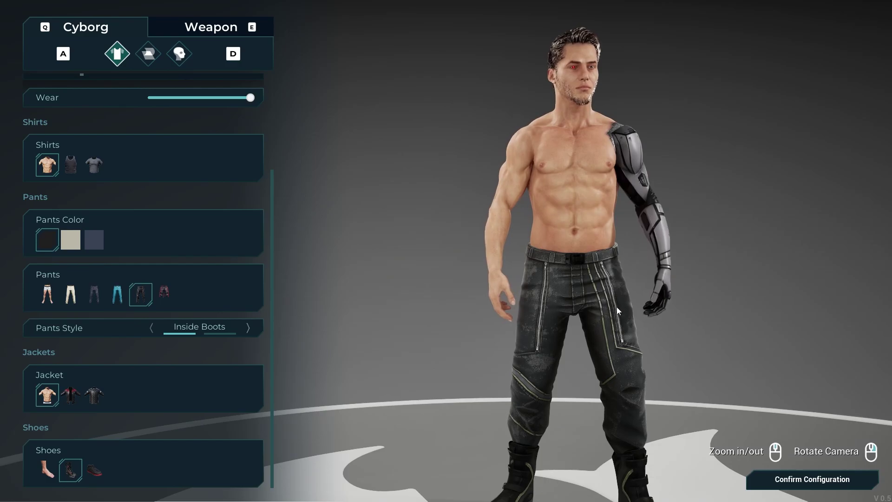
{"action": "scroll", "coordinate": [617, 307], "scroll_direction": "up", "scroll_amount": 2}
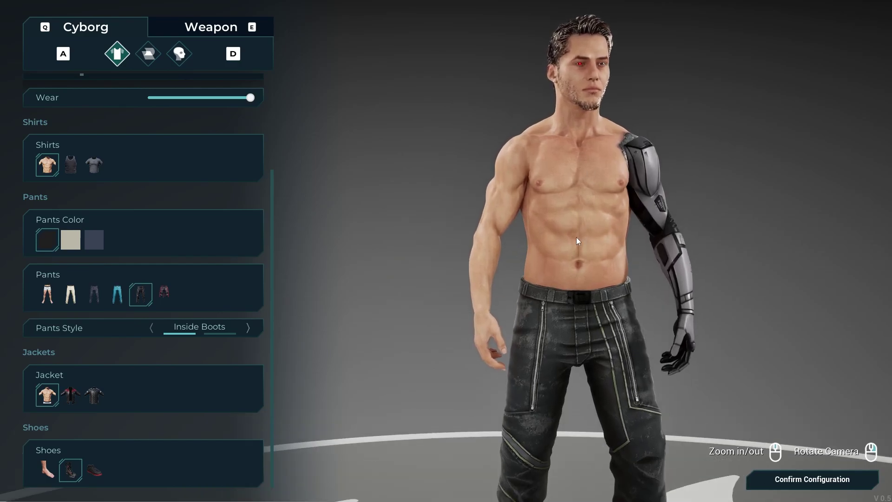
{"action": "scroll", "coordinate": [93, 283], "scroll_direction": "up", "scroll_amount": 2}
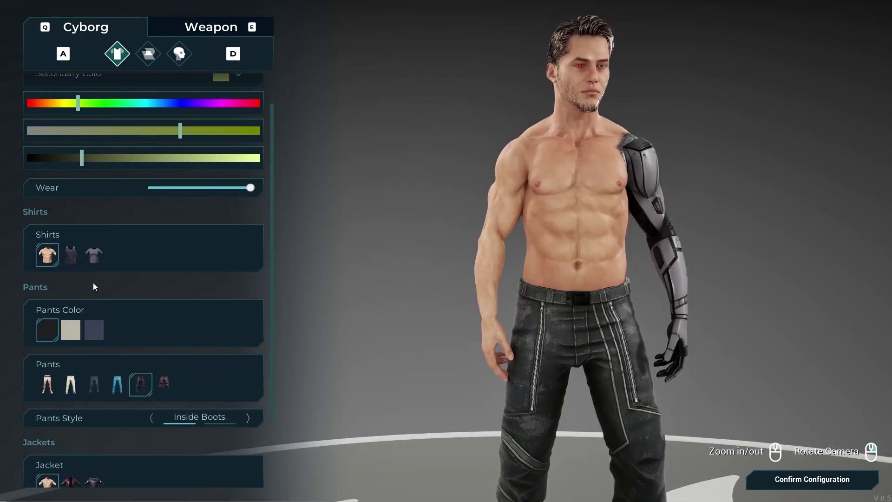
{"action": "left_click", "coordinate": [94, 255]}
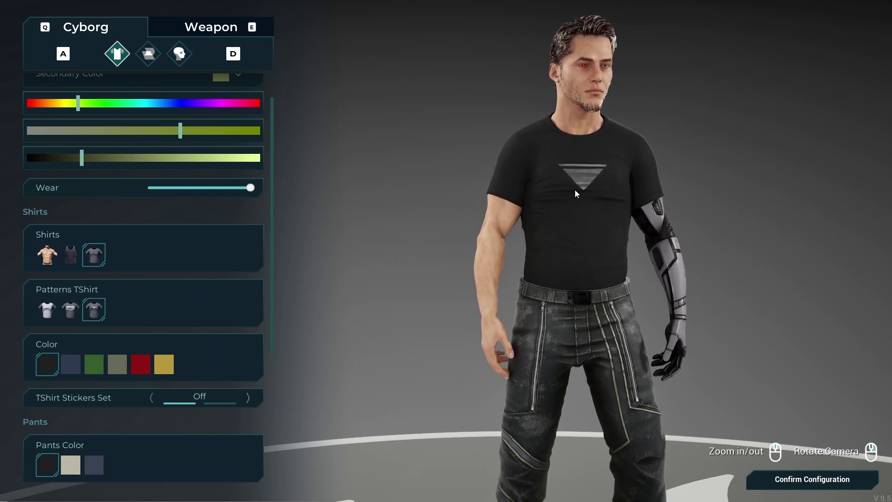
{"action": "scroll", "coordinate": [269, 166], "scroll_direction": "up", "scroll_amount": 1}
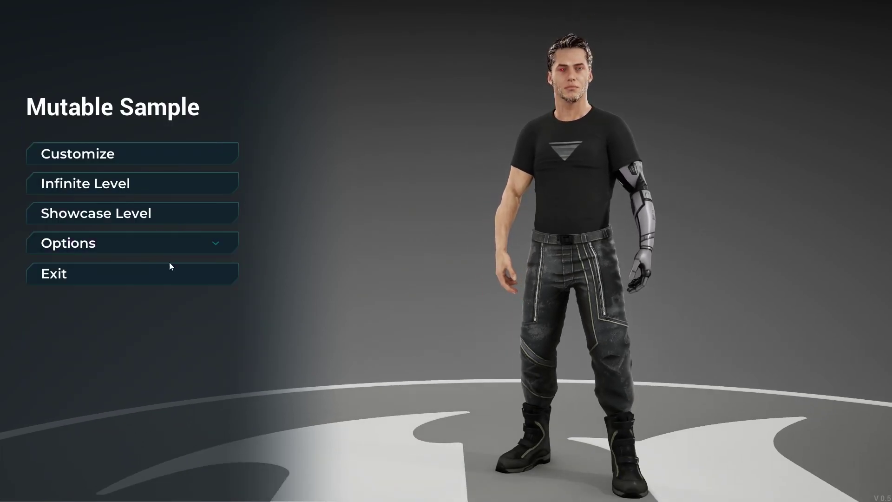
Step: Enable the Wireframe display option, then turn it back off
{"action": "left_click", "coordinate": [215, 245]}
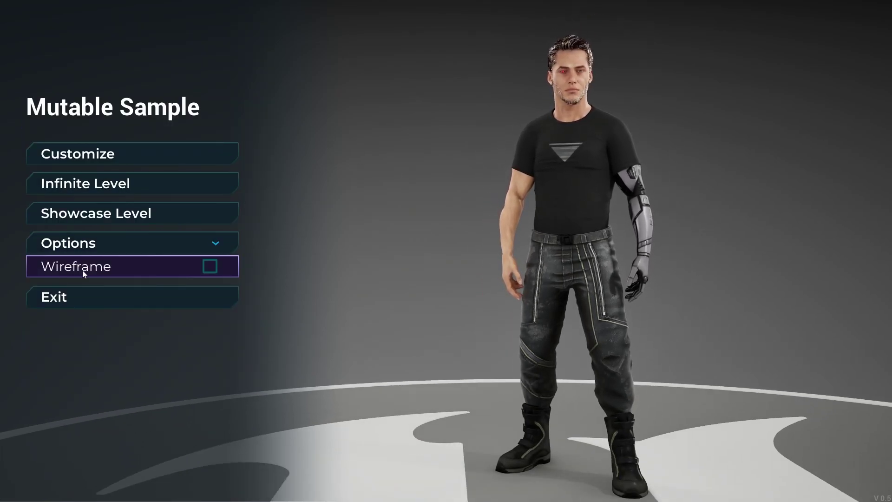
{"action": "left_click", "coordinate": [218, 271]}
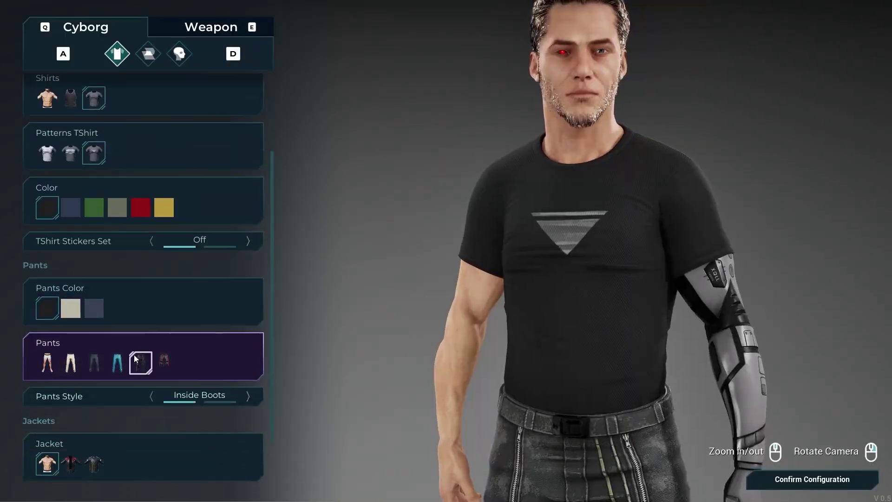
{"action": "scroll", "coordinate": [134, 355], "scroll_direction": "down", "scroll_amount": 2}
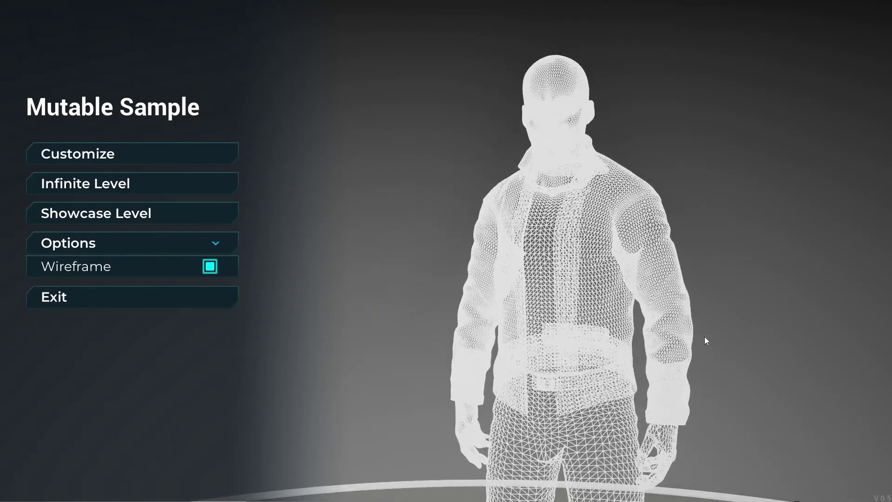
{"action": "left_click", "coordinate": [212, 268]}
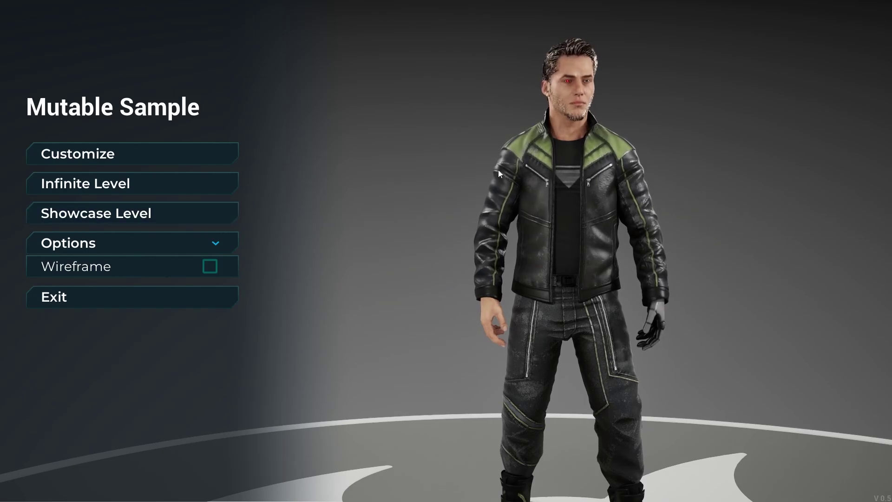
Step: Reopen the Cyborg customization screen and orbit around the character
{"action": "left_click", "coordinate": [191, 155]}
{"action": "mouse_move", "coordinate": [618, 196]}
{"action": "right_mouse_down"}
{"action": "mouse_move", "coordinate": [553, 199]}
{"action": "mouse_move", "coordinate": [627, 209]}
{"action": "right_mouse_up"}
{"action": "scroll", "coordinate": [577, 199], "scroll_direction": "down", "scroll_amount": 3}
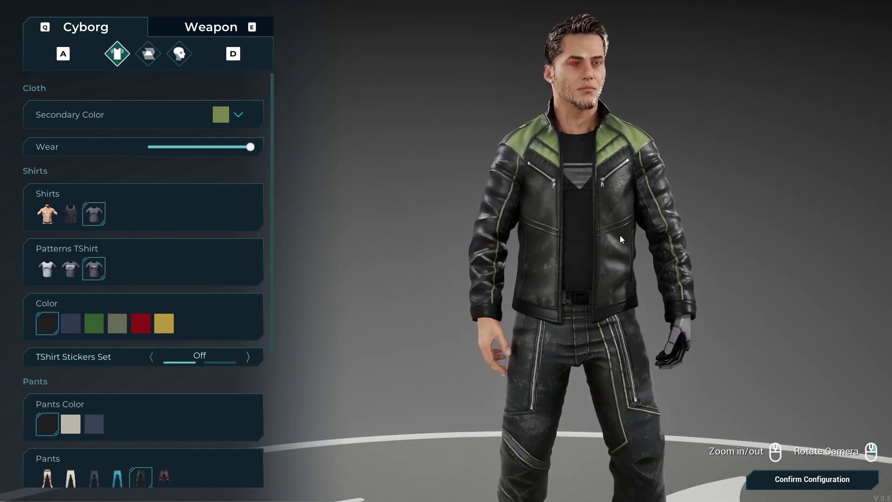
Step: Dress the cyborg in the patterned tank top with no jacket
{"action": "left_click_drag", "start_coordinate": [662, 270], "coordinate": [428, 270]}
{"action": "right_click_drag", "start_coordinate": [428, 271], "coordinate": [630, 281]}
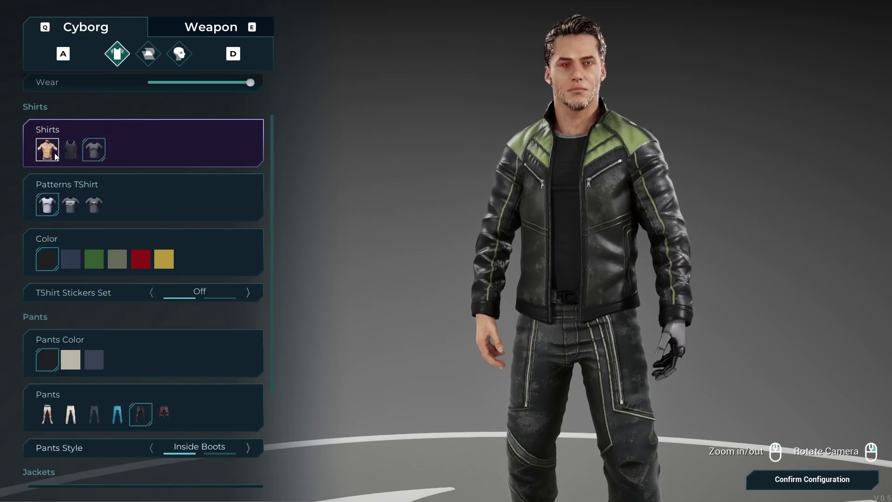
{"action": "left_click", "coordinate": [70, 150]}
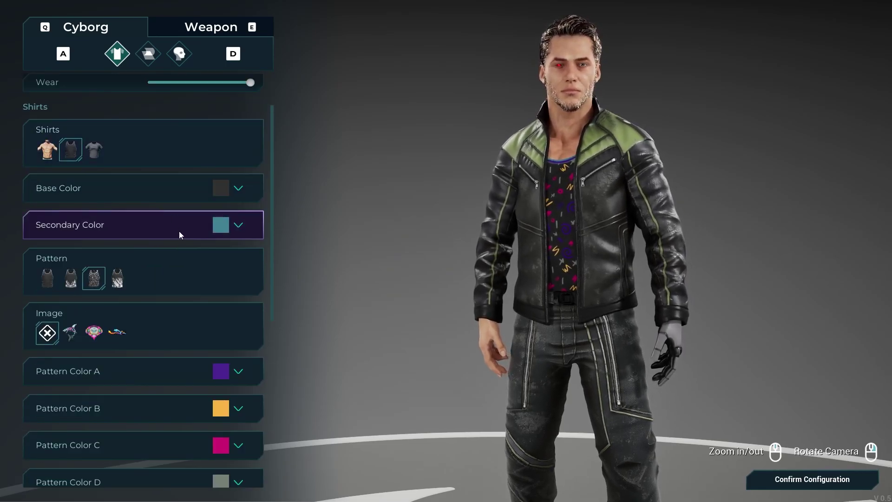
{"action": "scroll", "coordinate": [176, 232], "scroll_direction": "down", "scroll_amount": 2}
{"action": "scroll", "coordinate": [154, 216], "scroll_direction": "up", "scroll_amount": 2}
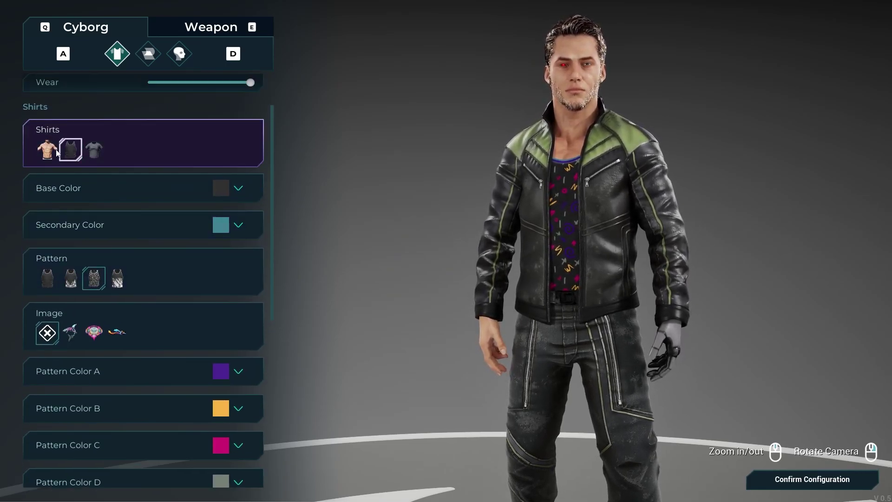
{"action": "scroll", "coordinate": [233, 266], "scroll_direction": "down", "scroll_amount": 10}
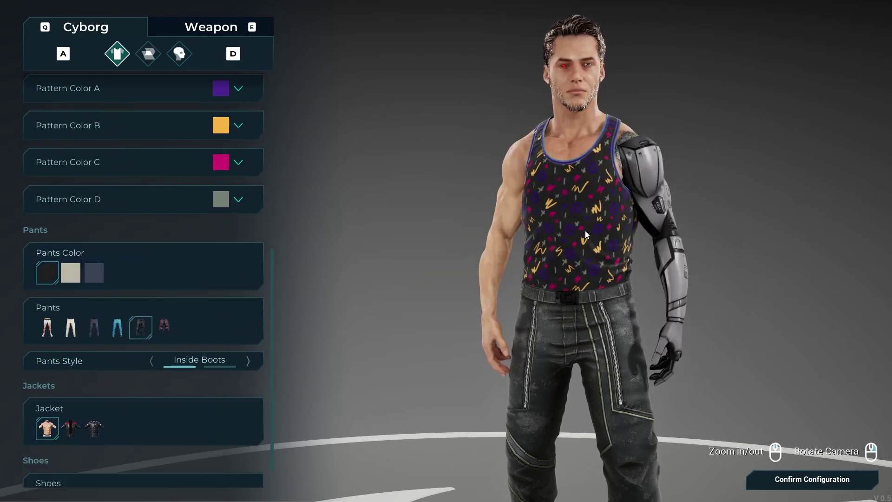
{"action": "scroll", "coordinate": [186, 187], "scroll_direction": "up", "scroll_amount": 4}
{"action": "scroll", "coordinate": [186, 188], "scroll_direction": "up", "scroll_amount": 3}
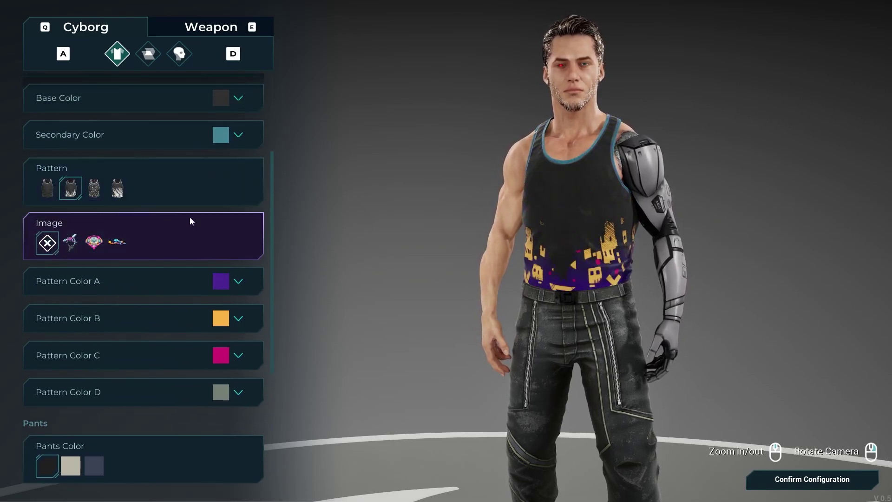
Step: Try the diagonal-stripe, doodle and city-silhouette shirt patterns
{"action": "left_click", "coordinate": [118, 190]}
{"action": "left_click_drag", "start_coordinate": [653, 241], "coordinate": [545, 192]}
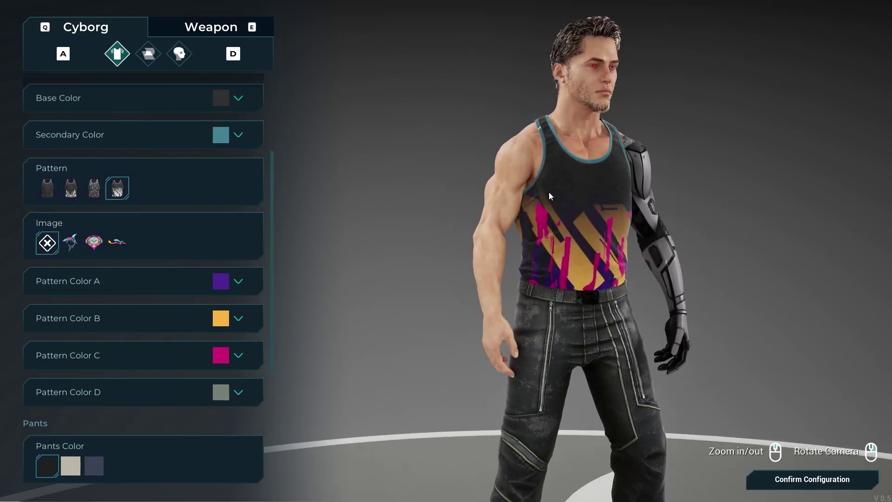
{"action": "left_click", "coordinate": [94, 188]}
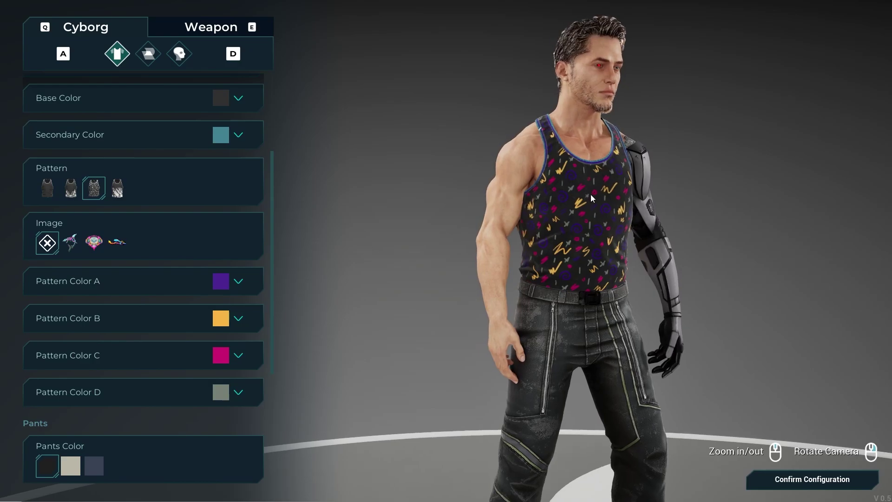
{"action": "left_click", "coordinate": [70, 188]}
Step: Give the tank top the headphone-skull graphic and the doodle pattern
{"action": "left_click", "coordinate": [94, 243]}
{"action": "scroll", "coordinate": [140, 242], "scroll_direction": "up", "scroll_amount": 1}
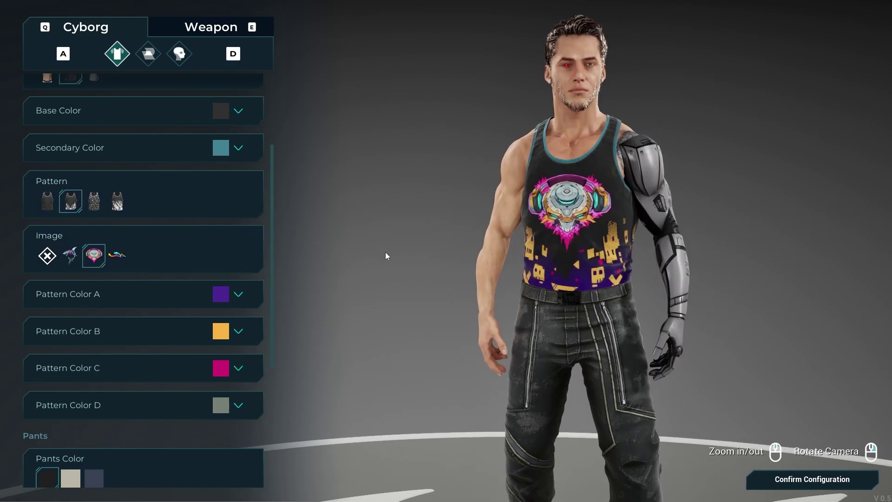
{"action": "left_click", "coordinate": [70, 255]}
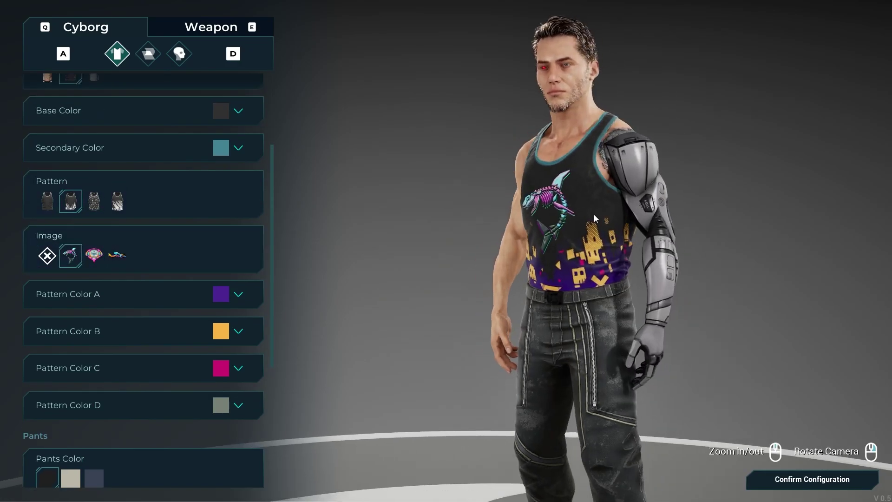
{"action": "left_click", "coordinate": [114, 255]}
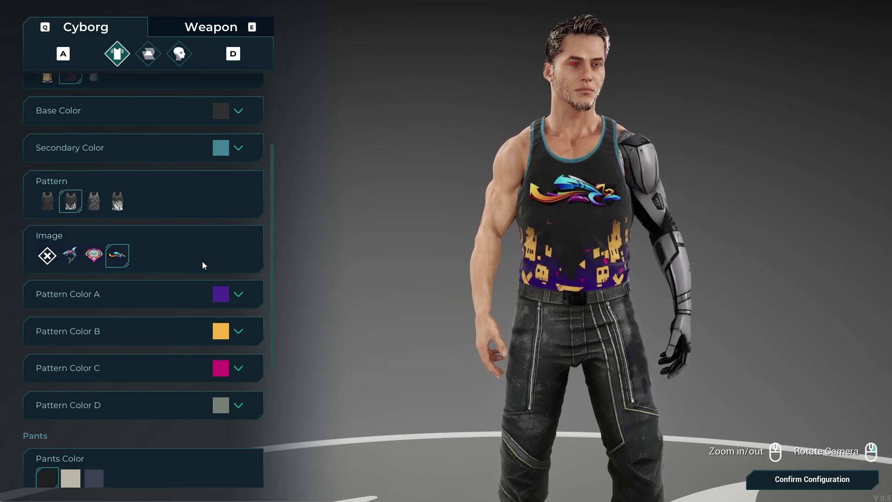
{"action": "left_click", "coordinate": [47, 200]}
{"action": "left_click", "coordinate": [100, 255]}
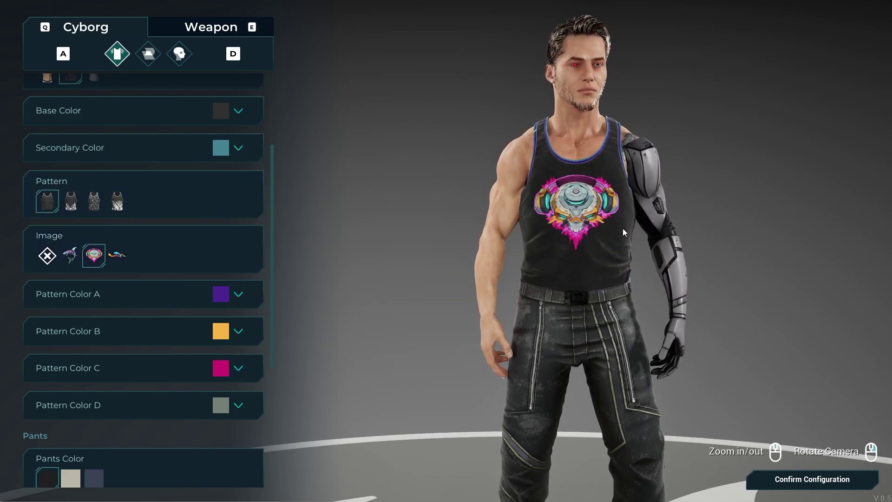
{"action": "scroll", "coordinate": [128, 271], "scroll_direction": "down", "scroll_amount": 1}
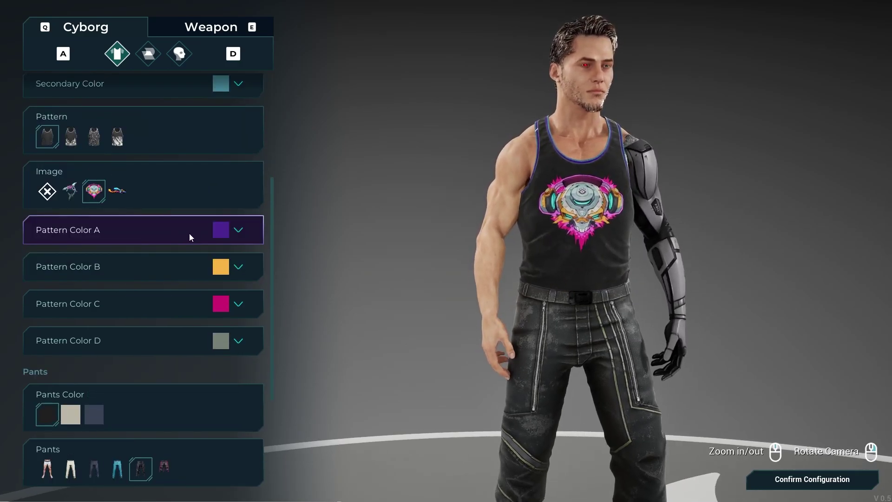
{"action": "left_click", "coordinate": [94, 136]}
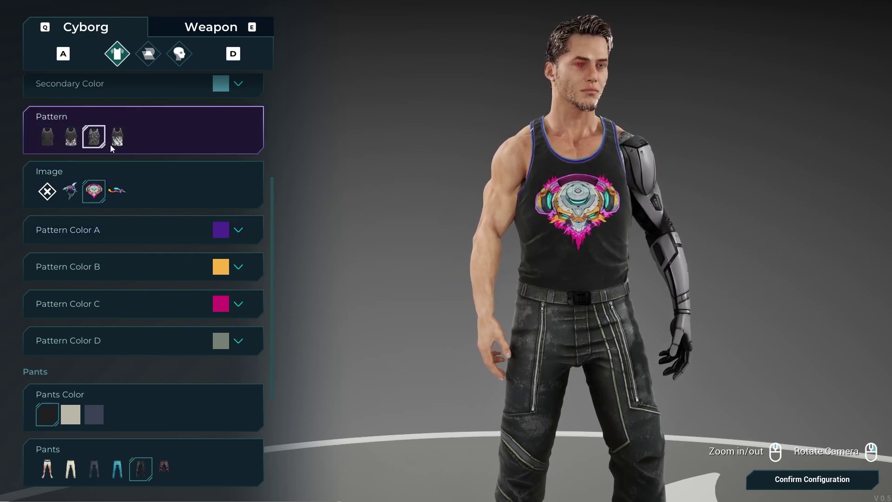
Step: Set Pattern Color A to a muted sage green
{"action": "left_click", "coordinate": [219, 236]}
{"action": "left_click_drag", "start_coordinate": [189, 260], "coordinate": [68, 260]}
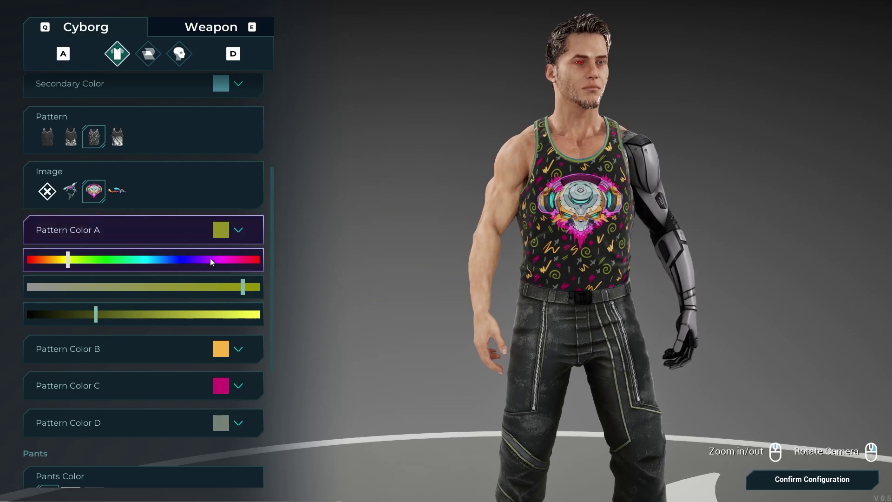
{"action": "left_click_drag", "start_coordinate": [243, 286], "coordinate": [127, 287]}
{"action": "left_click_drag", "start_coordinate": [68, 259], "coordinate": [113, 260]}
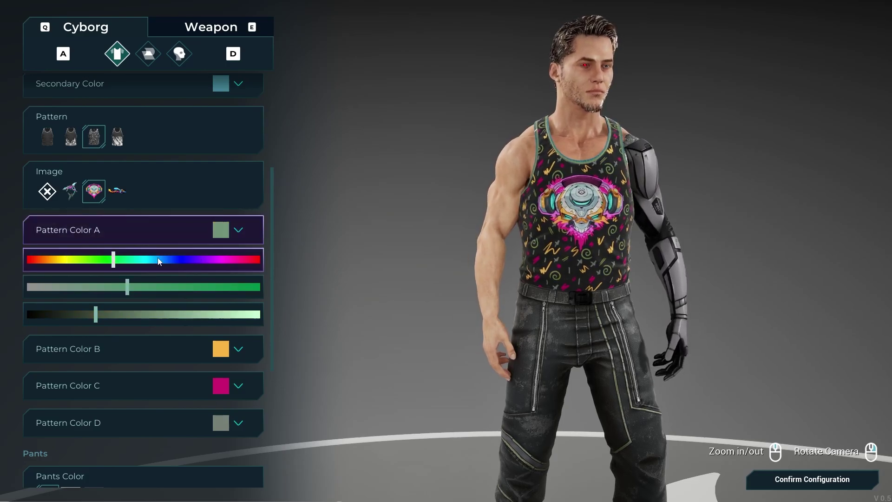
{"action": "left_click", "coordinate": [239, 230]}
{"action": "scroll", "coordinate": [241, 237], "scroll_direction": "down", "scroll_amount": 3}
Step: Try the chinos, third pants and black pants on the cyborg
{"action": "scroll", "coordinate": [526, 304], "scroll_direction": "down", "scroll_amount": 5}
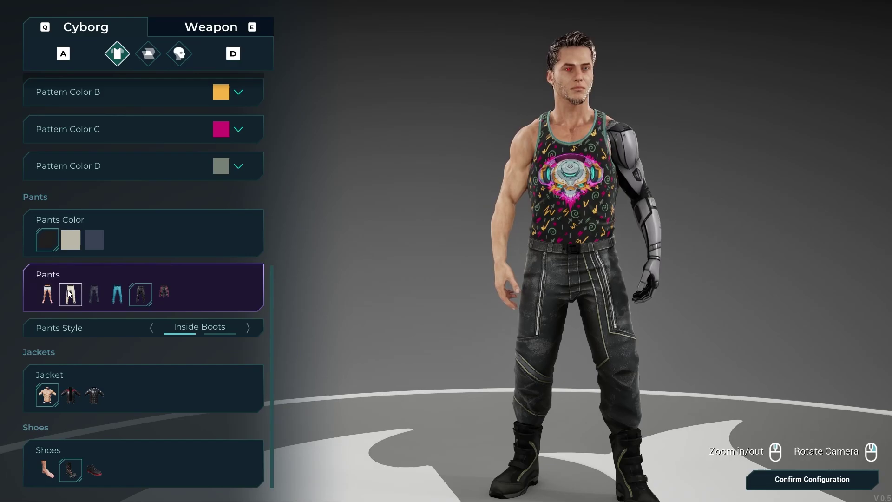
{"action": "left_click", "coordinate": [70, 294]}
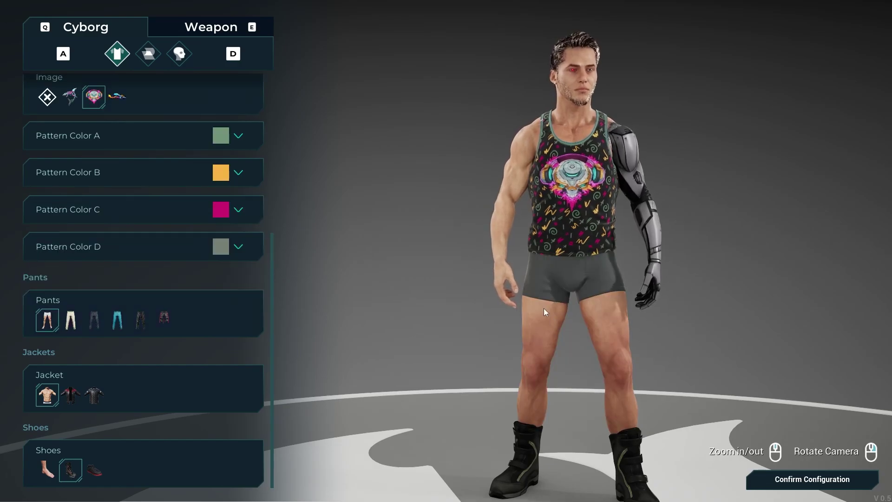
{"action": "left_click_drag", "start_coordinate": [460, 342], "coordinate": [554, 334]}
{"action": "left_click", "coordinate": [102, 328]}
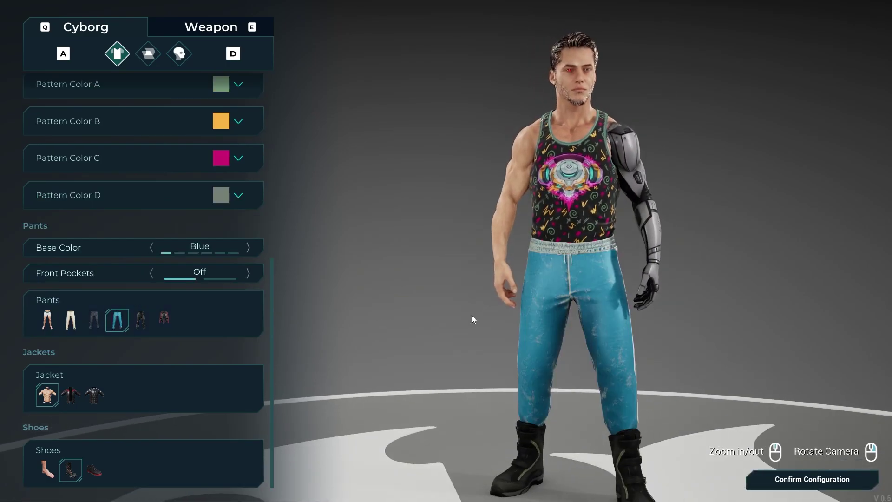
{"action": "right_click_drag", "start_coordinate": [473, 316], "coordinate": [629, 300]}
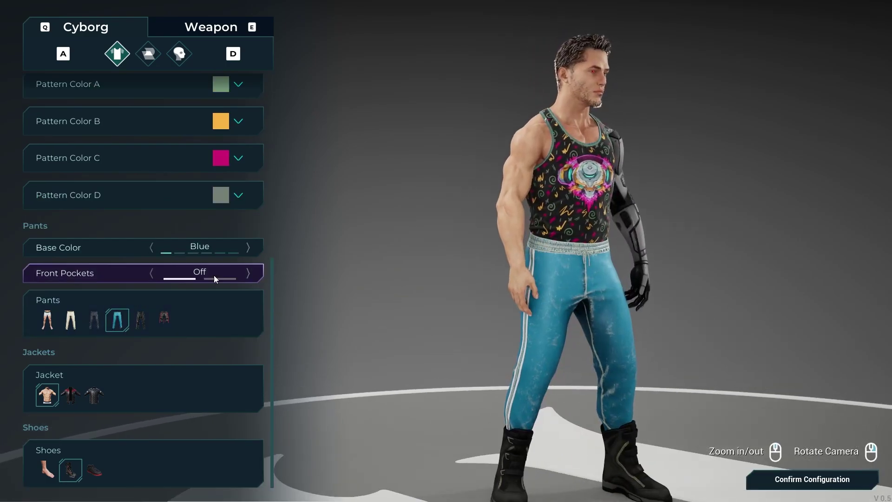
{"action": "left_click", "coordinate": [140, 320]}
{"action": "right_click_drag", "start_coordinate": [466, 311], "coordinate": [678, 286]}
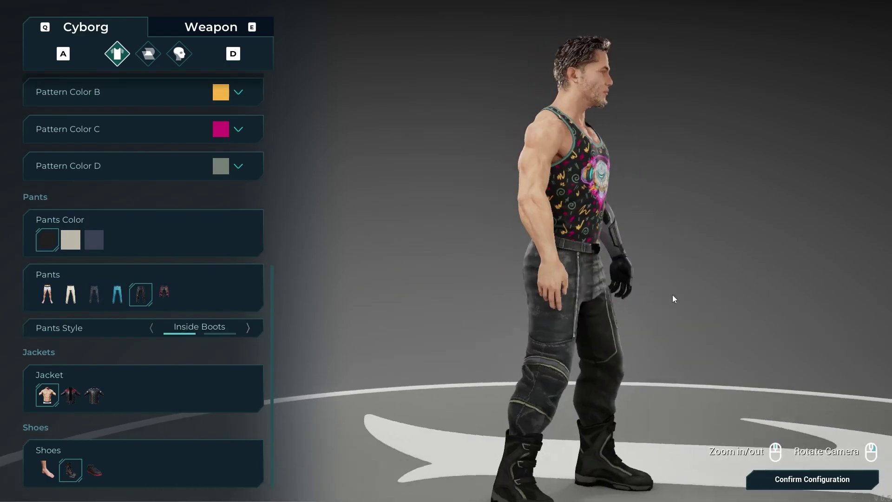
{"action": "left_click_drag", "start_coordinate": [679, 297], "coordinate": [489, 286]}
Step: Switch the legwear to the black cargo shorts
{"action": "left_click", "coordinate": [164, 292]}
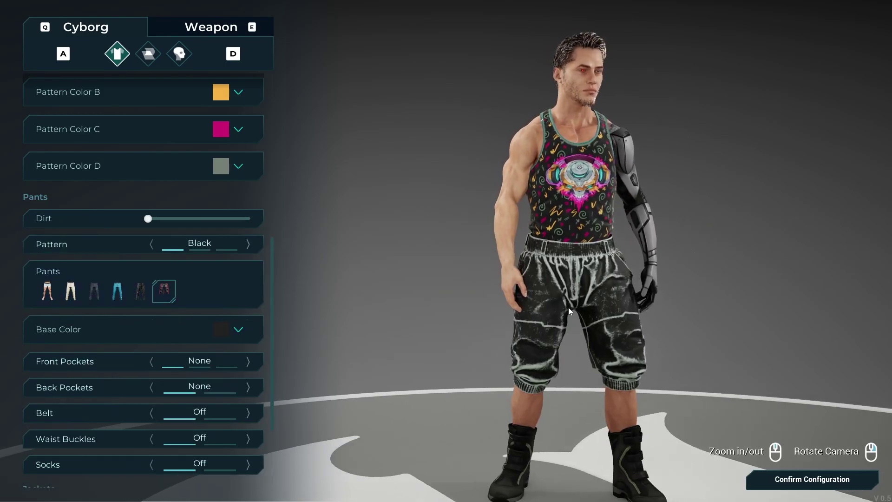
{"action": "left_click_drag", "start_coordinate": [576, 307], "coordinate": [400, 292]}
{"action": "left_click_drag", "start_coordinate": [509, 291], "coordinate": [720, 292]}
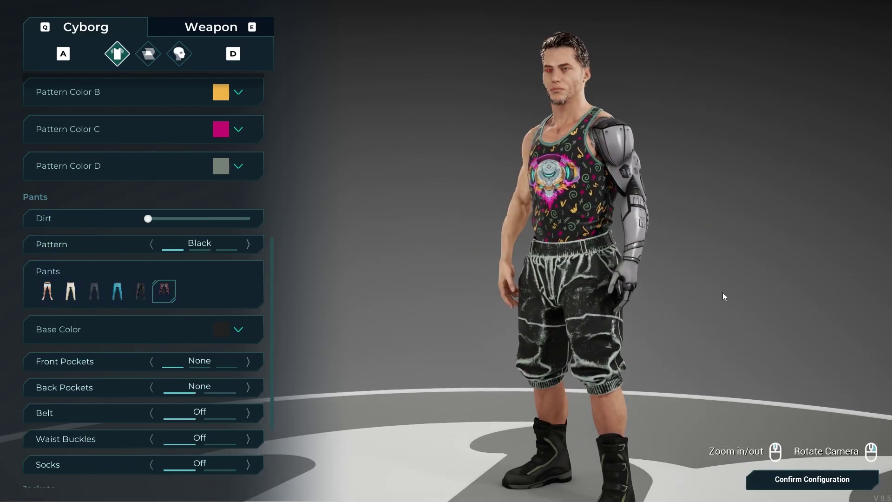
{"action": "scroll", "coordinate": [261, 275], "scroll_direction": "down", "scroll_amount": 1}
{"action": "scroll", "coordinate": [262, 251], "scroll_direction": "down", "scroll_amount": 5}
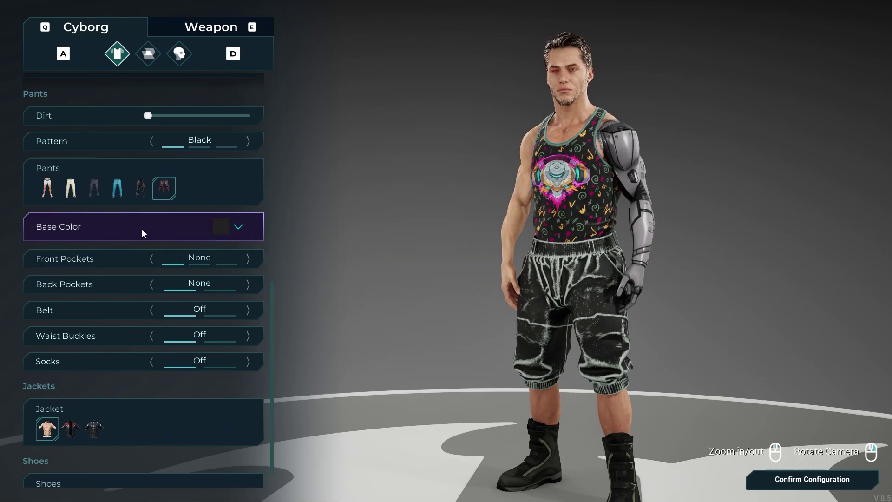
{"action": "scroll", "coordinate": [668, 307], "scroll_direction": "up", "scroll_amount": 2}
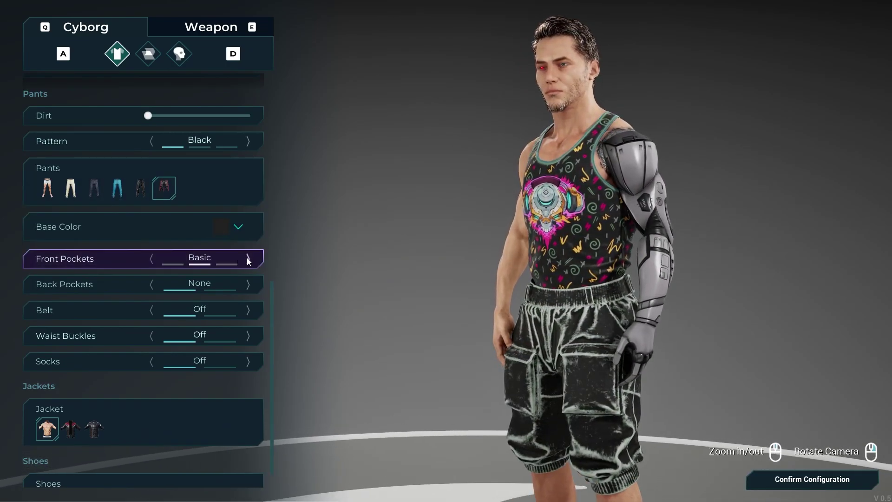
Step: Set the shorts' front pockets to Buckles
{"action": "left_click", "coordinate": [152, 259]}
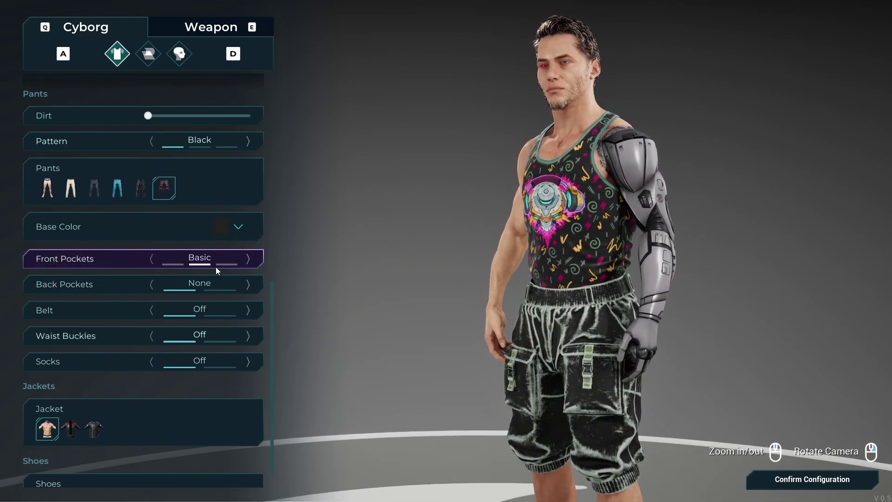
{"action": "right_click_drag", "start_coordinate": [630, 386], "coordinate": [612, 424]}
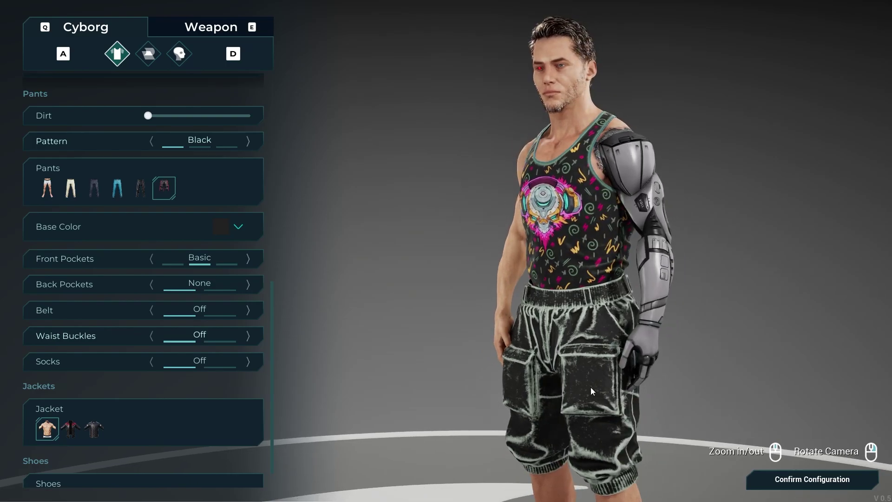
{"action": "left_click_drag", "start_coordinate": [612, 424], "coordinate": [631, 327]}
{"action": "right_click_drag", "start_coordinate": [515, 373], "coordinate": [548, 335]}
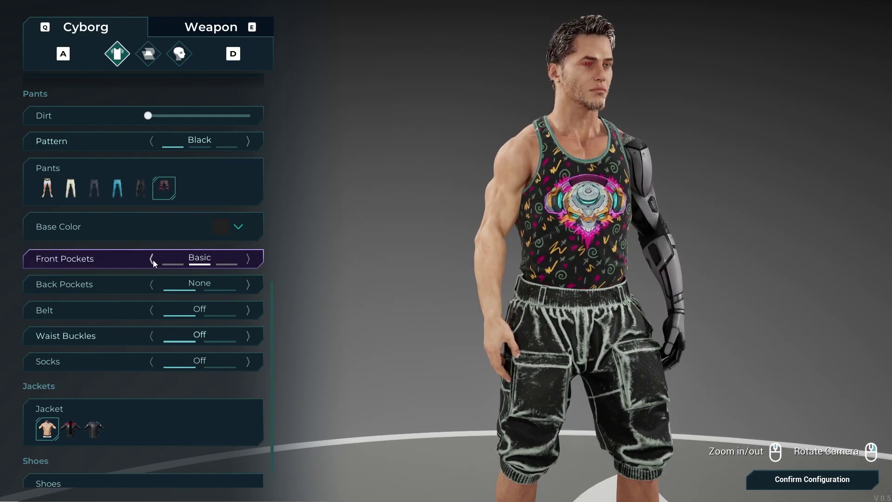
{"action": "left_click", "coordinate": [152, 260]}
{"action": "left_click", "coordinate": [249, 259]}
{"action": "left_click", "coordinate": [251, 261]}
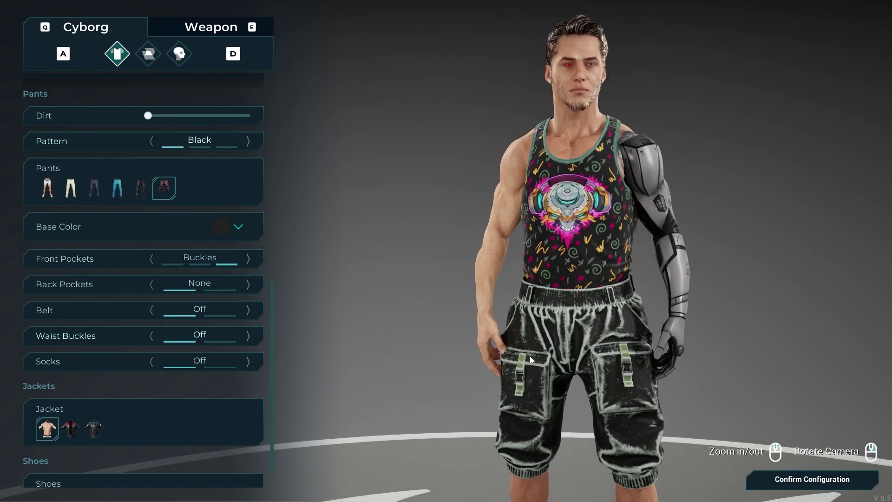
Step: Add buckled back pockets to the cargo shorts
{"action": "right_click_drag", "start_coordinate": [436, 298], "coordinate": [376, 293]}
{"action": "left_click", "coordinate": [249, 284]}
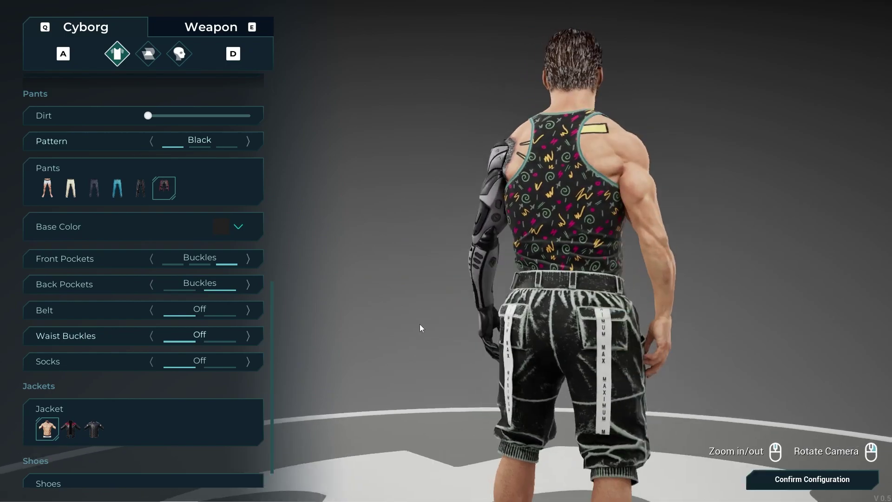
{"action": "right_click_drag", "start_coordinate": [554, 345], "coordinate": [807, 365]}
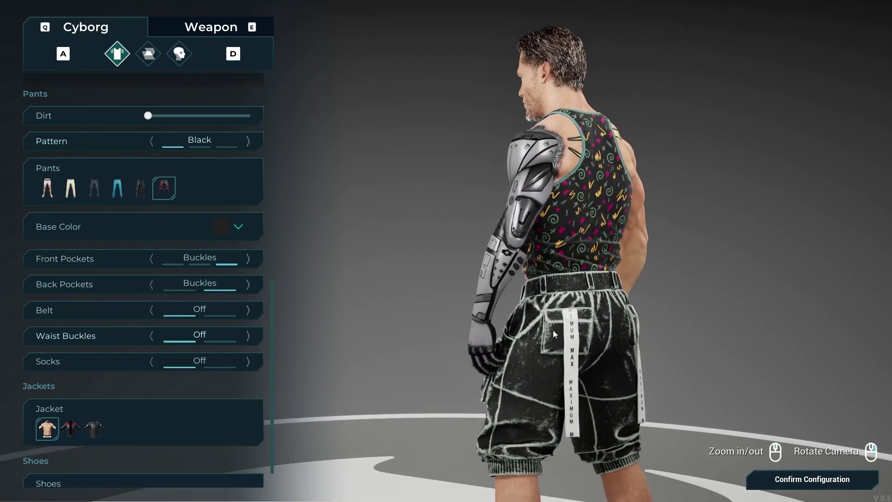
{"action": "right_click_drag", "start_coordinate": [553, 330], "coordinate": [691, 324]}
{"action": "scroll", "coordinate": [607, 343], "scroll_direction": "down", "scroll_amount": 1}
{"action": "right_click_drag", "start_coordinate": [607, 343], "coordinate": [545, 299]}
{"action": "scroll", "coordinate": [683, 314], "scroll_direction": "down", "scroll_amount": 2}
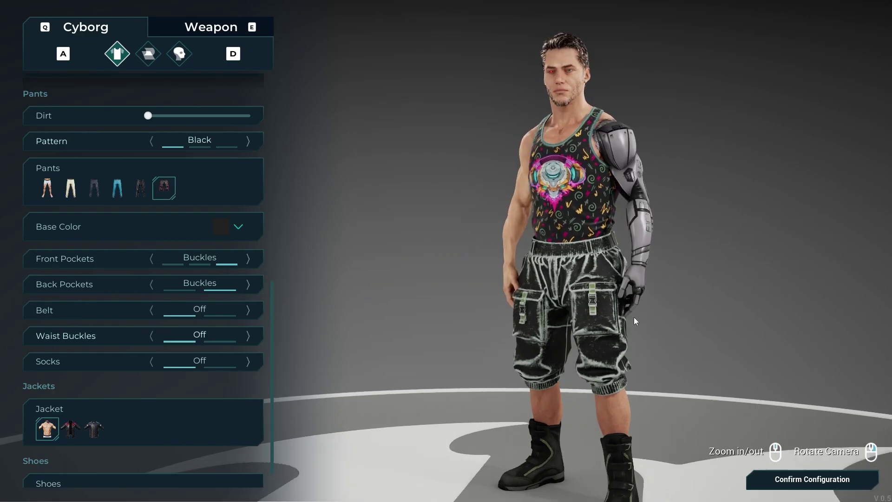
{"action": "scroll", "coordinate": [586, 268], "scroll_direction": "up", "scroll_amount": 1}
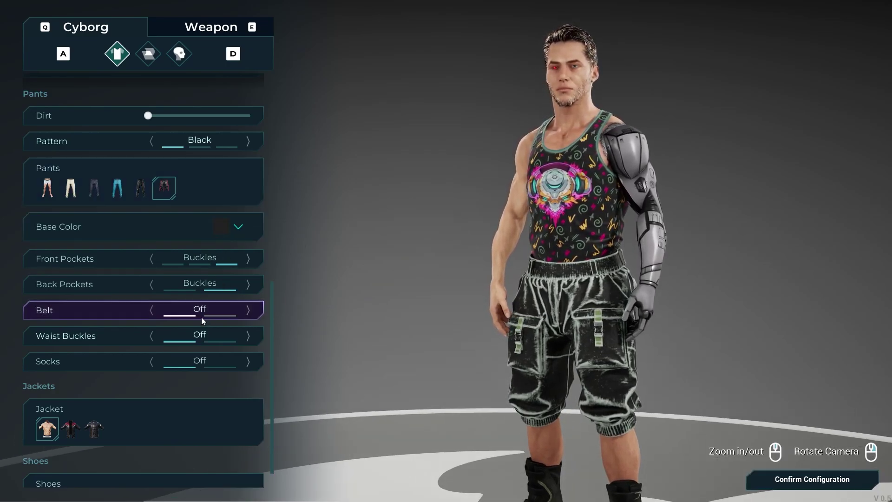
Step: Switch to the long black zippered pants tucked into the boots
{"action": "left_click", "coordinate": [129, 190]}
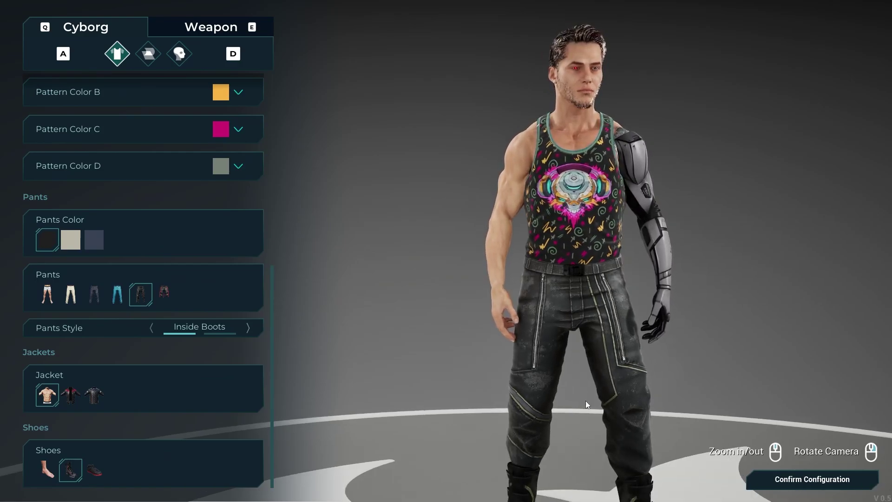
{"action": "scroll", "coordinate": [584, 363], "scroll_direction": "down", "scroll_amount": 2}
{"action": "right_click_drag", "start_coordinate": [584, 362], "coordinate": [544, 364]}
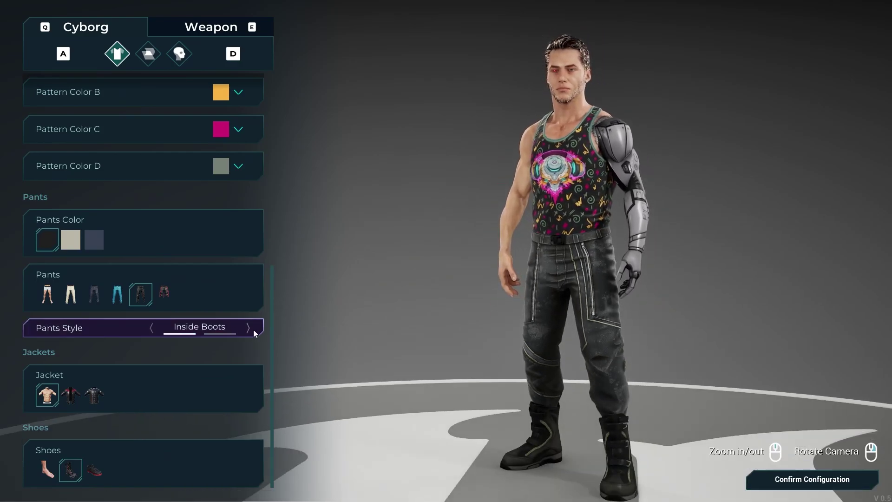
{"action": "left_click", "coordinate": [250, 329]}
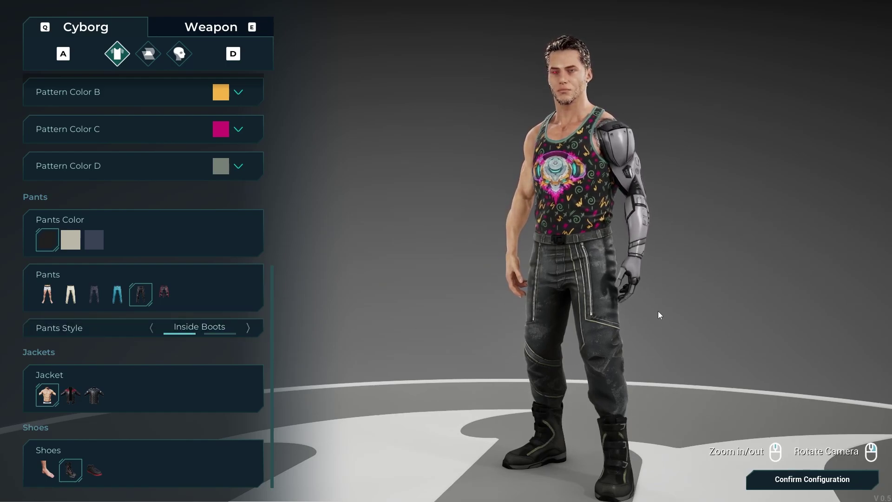
{"action": "left_click_drag", "start_coordinate": [581, 285], "coordinate": [457, 306]}
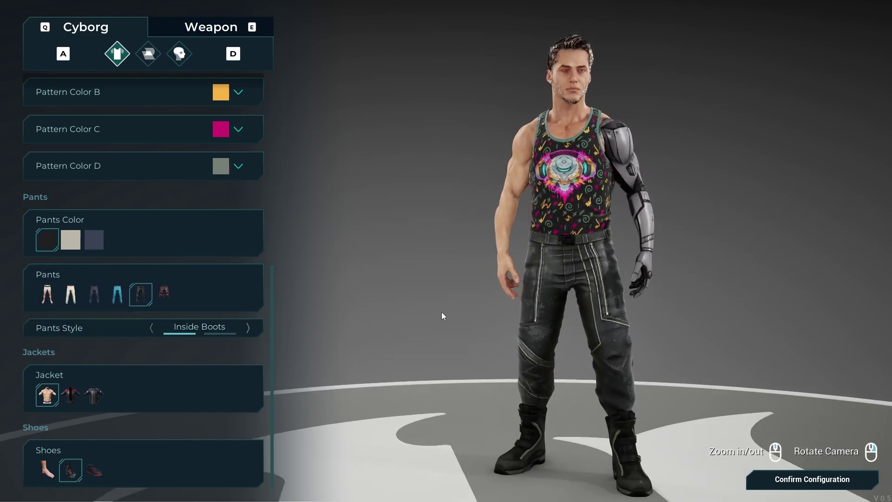
{"action": "scroll", "coordinate": [605, 311], "scroll_direction": "up", "scroll_amount": 2}
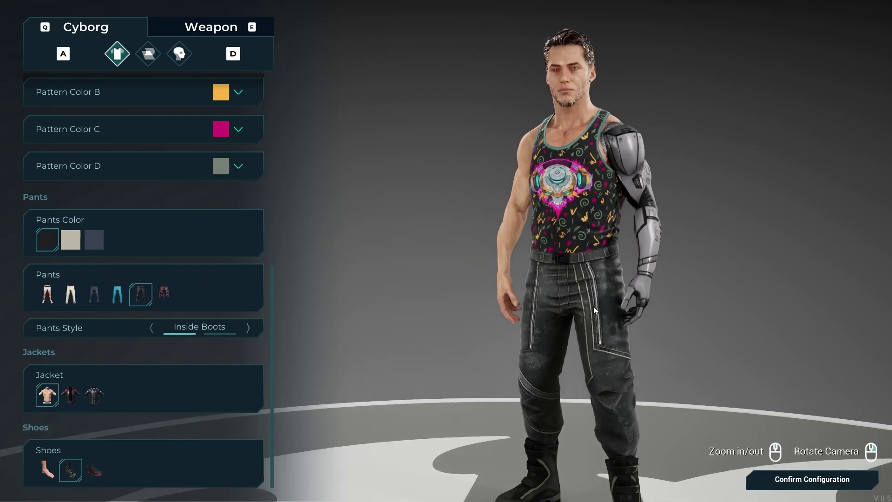
{"action": "left_click_drag", "start_coordinate": [640, 323], "coordinate": [608, 312]}
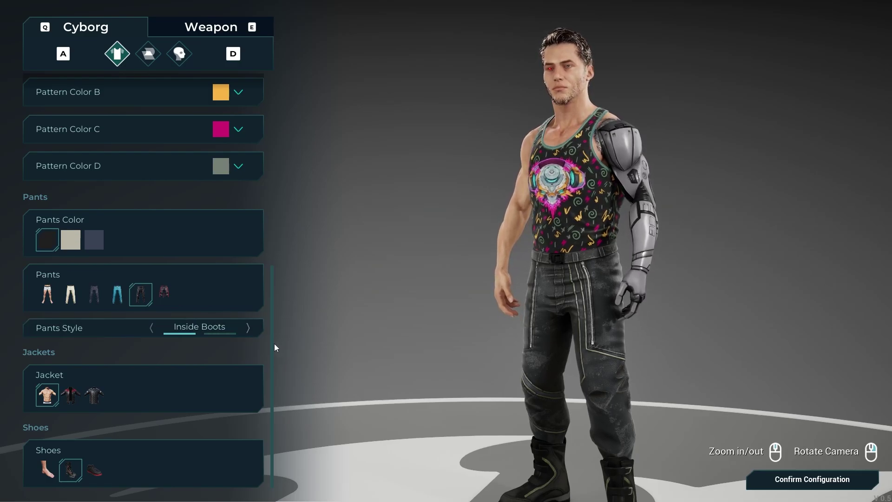
{"action": "scroll", "coordinate": [270, 341], "scroll_direction": "down", "scroll_amount": 1}
Step: Put on the quilted black jacket and drop Cloth Wear to zero
{"action": "left_click", "coordinate": [71, 395]}
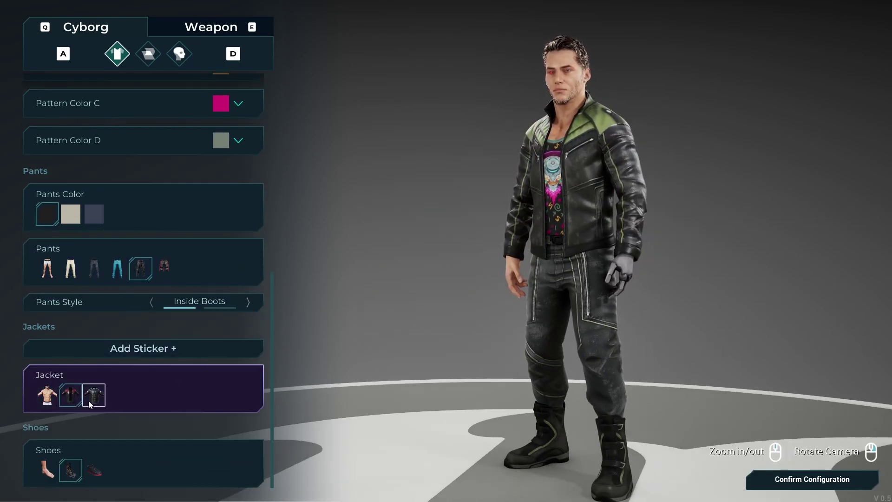
{"action": "left_click", "coordinate": [94, 395]}
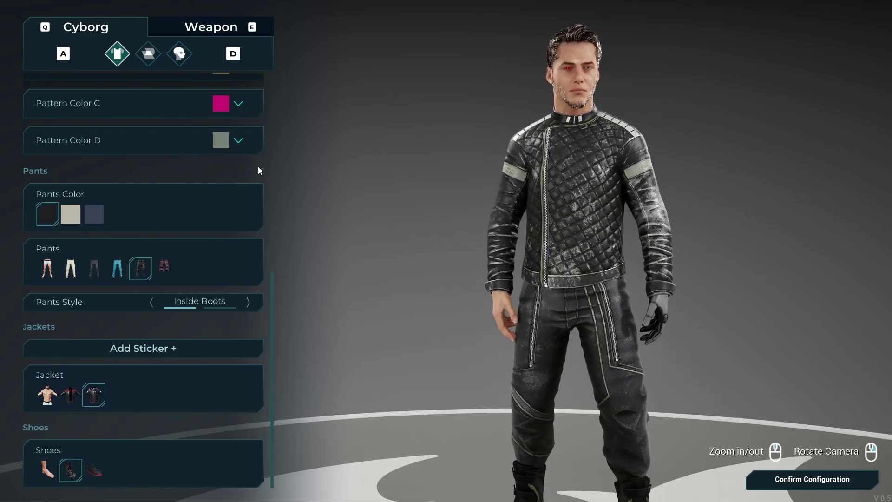
{"action": "scroll", "coordinate": [258, 171], "scroll_direction": "up", "scroll_amount": 6}
{"action": "scroll", "coordinate": [255, 175], "scroll_direction": "up", "scroll_amount": 1}
{"action": "left_click_drag", "start_coordinate": [196, 148], "coordinate": [147, 149]}
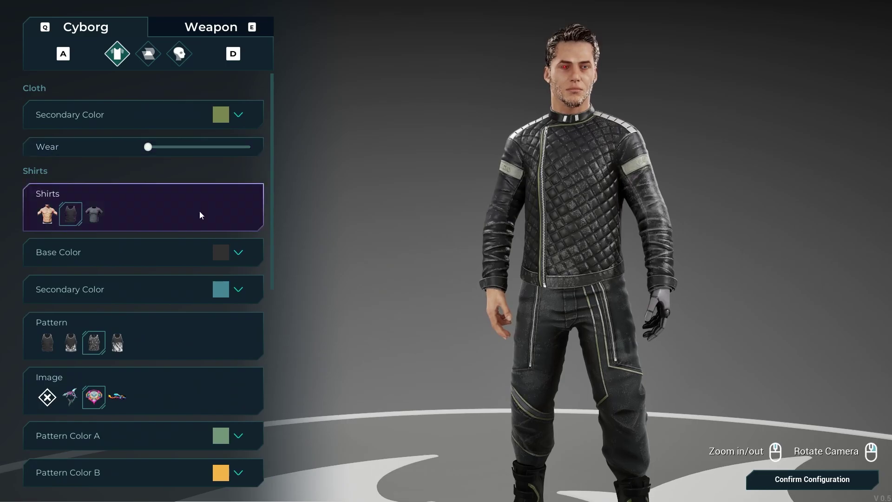
{"action": "scroll", "coordinate": [195, 232], "scroll_direction": "down", "scroll_amount": 7}
{"action": "scroll", "coordinate": [130, 367], "scroll_direction": "down", "scroll_amount": 2}
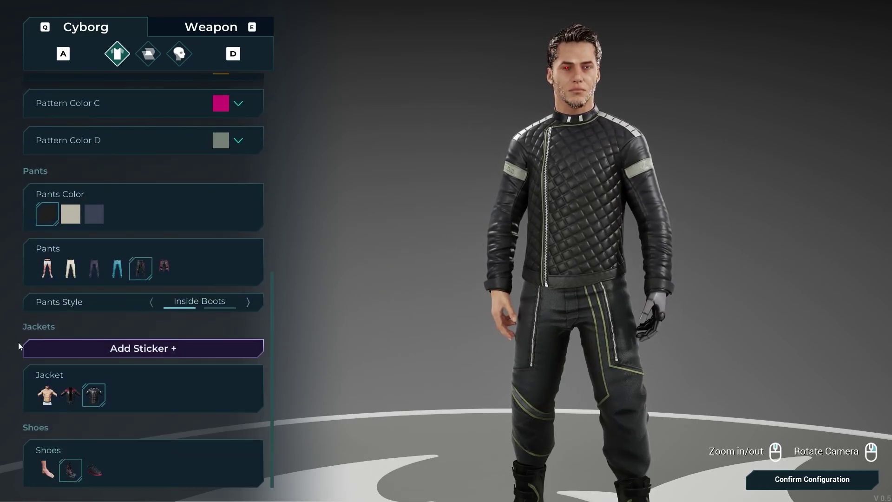
Step: Add a fully opaque sticker and move its projector onto the jacket chest
{"action": "left_click", "coordinate": [102, 350]}
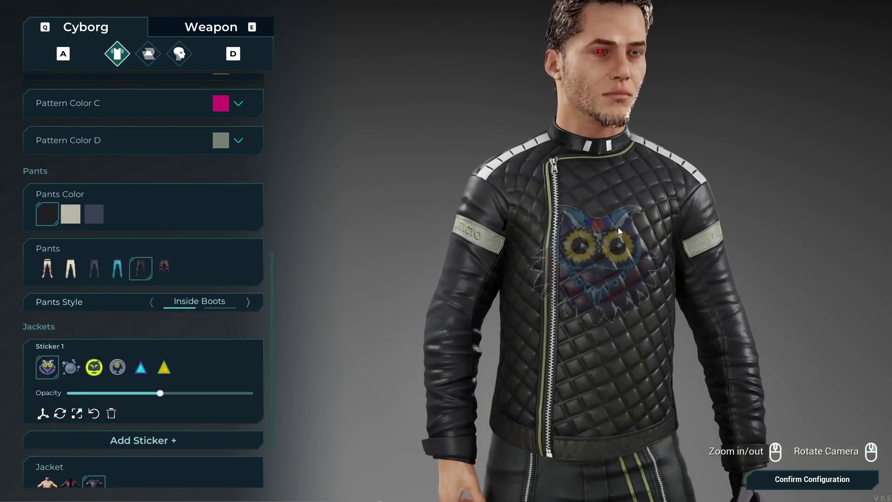
{"action": "left_click_drag", "start_coordinate": [160, 393], "coordinate": [199, 398]}
{"action": "left_click", "coordinate": [43, 413]}
{"action": "right_click_drag", "start_coordinate": [363, 334], "coordinate": [514, 285]}
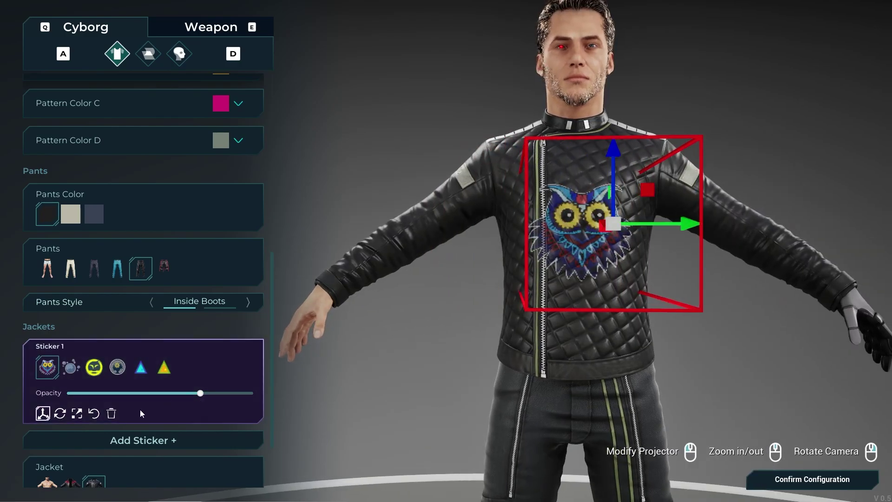
{"action": "left_click_drag", "start_coordinate": [364, 229], "coordinate": [528, 233]}
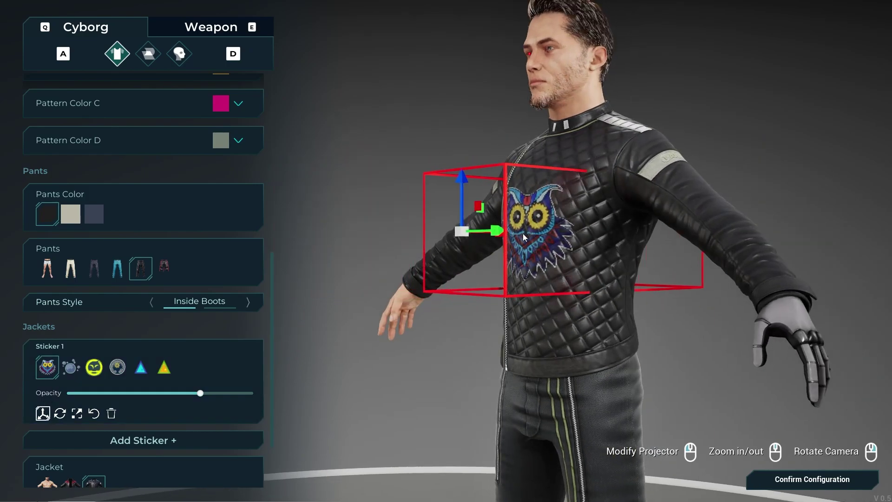
{"action": "right_click_drag", "start_coordinate": [486, 235], "coordinate": [646, 214]}
Step: Adjust the sticker's height, sideways position, rotation and size on the chest
{"action": "mouse_move", "coordinate": [685, 177]}
{"action": "left_mouse_down"}
{"action": "mouse_move", "coordinate": [680, 130]}
{"action": "mouse_move", "coordinate": [679, 189]}
{"action": "left_mouse_up"}
{"action": "right_click_drag", "start_coordinate": [679, 188], "coordinate": [599, 216]}
{"action": "left_click_drag", "start_coordinate": [695, 244], "coordinate": [698, 245]}
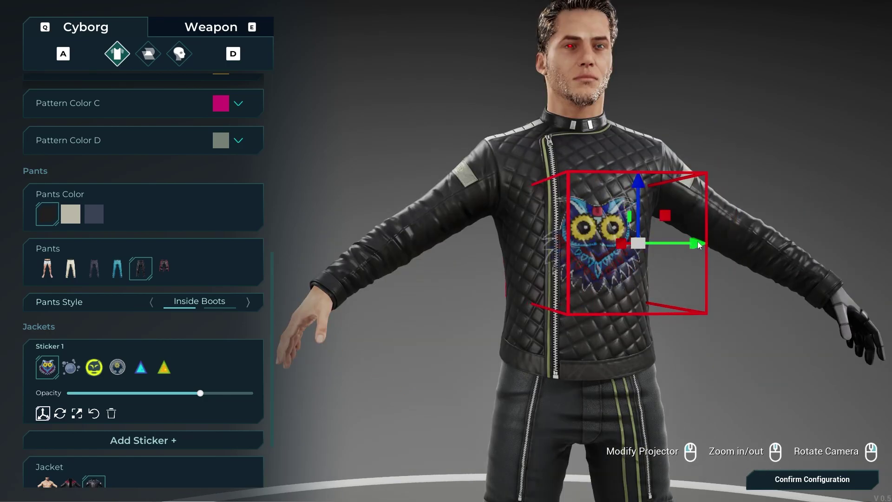
{"action": "right_click_drag", "start_coordinate": [699, 245], "coordinate": [604, 260]}
{"action": "left_click_drag", "start_coordinate": [616, 209], "coordinate": [623, 227]}
{"action": "right_click_drag", "start_coordinate": [623, 227], "coordinate": [294, 333]}
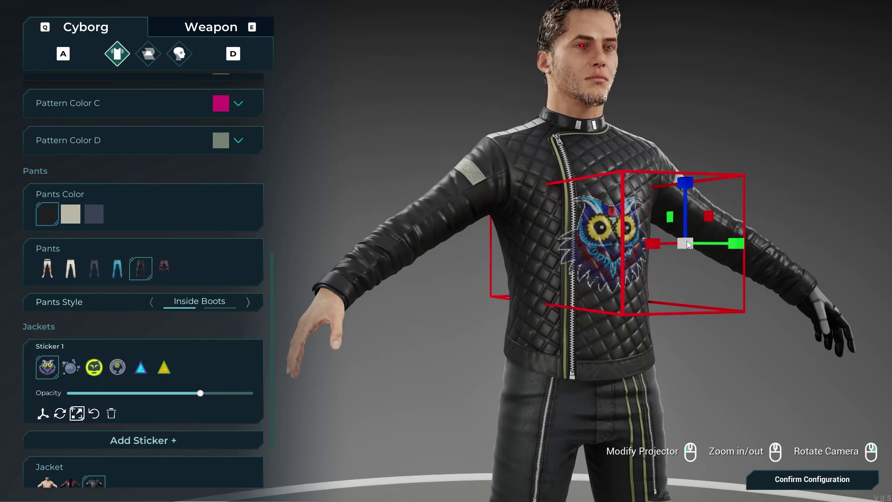
{"action": "right_click_drag", "start_coordinate": [653, 244], "coordinate": [675, 260]}
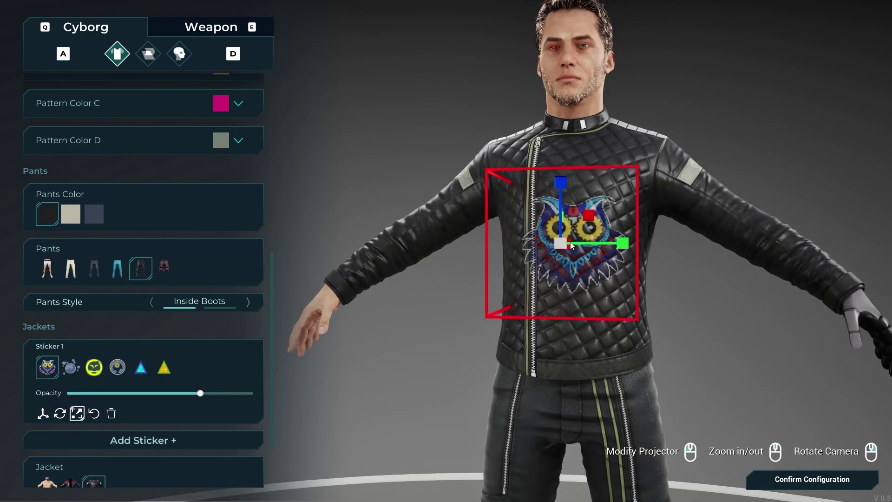
{"action": "left_click_drag", "start_coordinate": [570, 242], "coordinate": [576, 239]}
{"action": "left_click", "coordinate": [95, 415]}
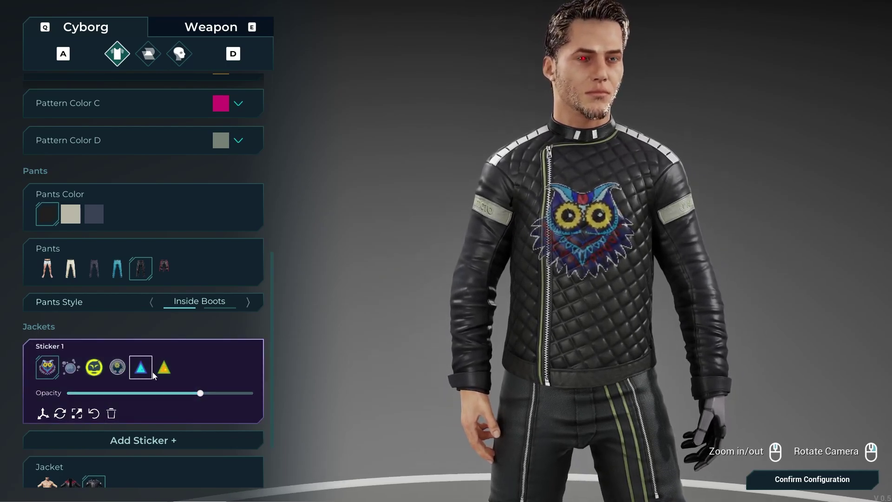
Step: Raise the sticker opacity slightly and swap the owl for the yellow face sticker
{"action": "left_click_drag", "start_coordinate": [200, 394], "coordinate": [205, 394]}
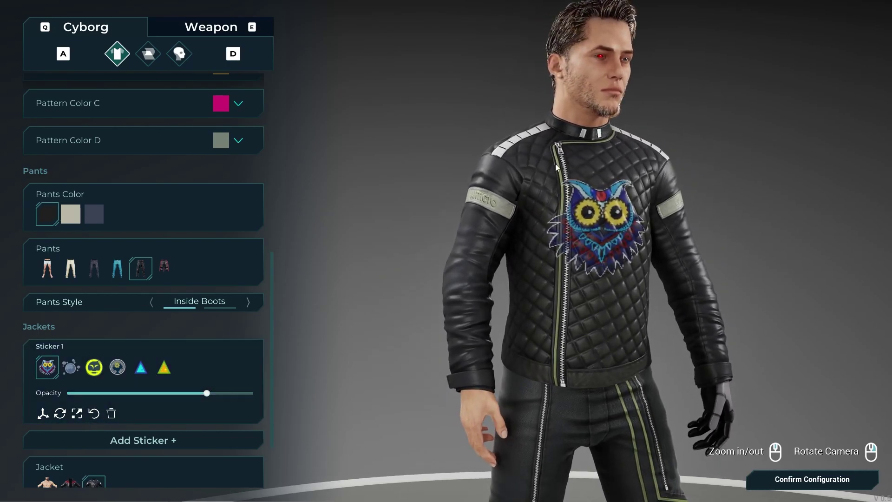
{"action": "left_click", "coordinate": [94, 368]}
{"action": "scroll", "coordinate": [180, 356], "scroll_direction": "down", "scroll_amount": 2}
{"action": "mouse_move", "coordinate": [219, 305]}
{"action": "left_mouse_down"}
{"action": "mouse_move", "coordinate": [238, 305]}
{"action": "mouse_move", "coordinate": [204, 303]}
{"action": "left_mouse_up"}
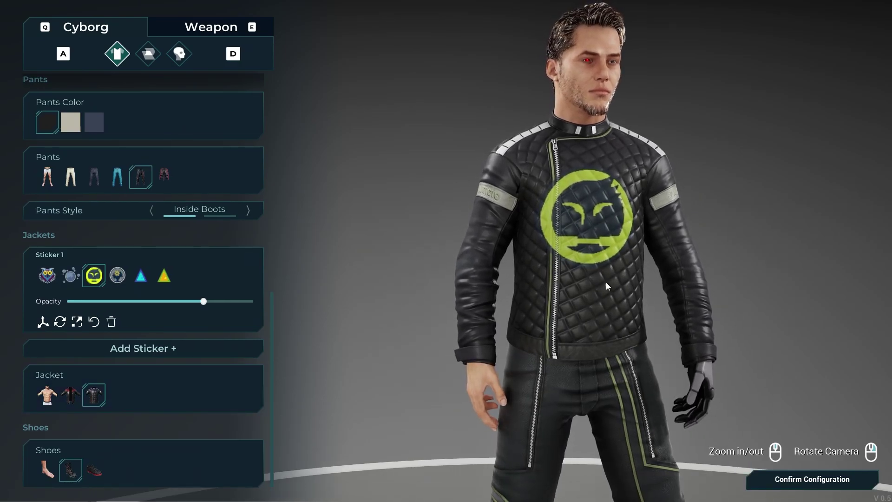
{"action": "scroll", "coordinate": [595, 209], "scroll_direction": "down", "scroll_amount": 2}
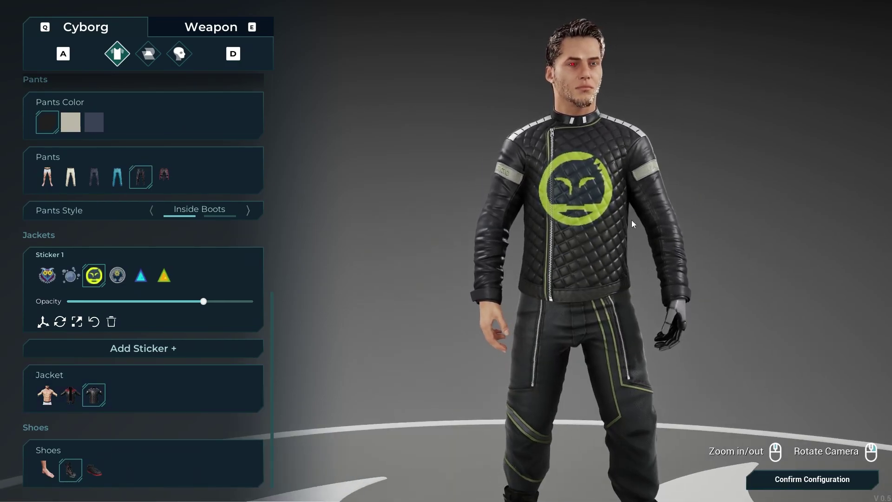
Step: Compare the cyborg barefoot and in the black boots, viewing him from several angles
{"action": "scroll", "coordinate": [614, 204], "scroll_direction": "down", "scroll_amount": 2}
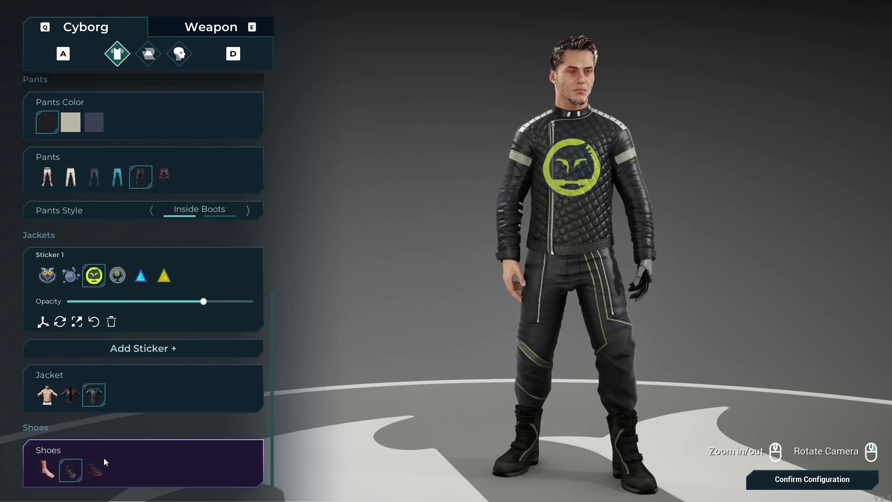
{"action": "left_click", "coordinate": [47, 471]}
{"action": "right_click_drag", "start_coordinate": [478, 455], "coordinate": [601, 442]}
{"action": "left_click_drag", "start_coordinate": [601, 437], "coordinate": [532, 447]}
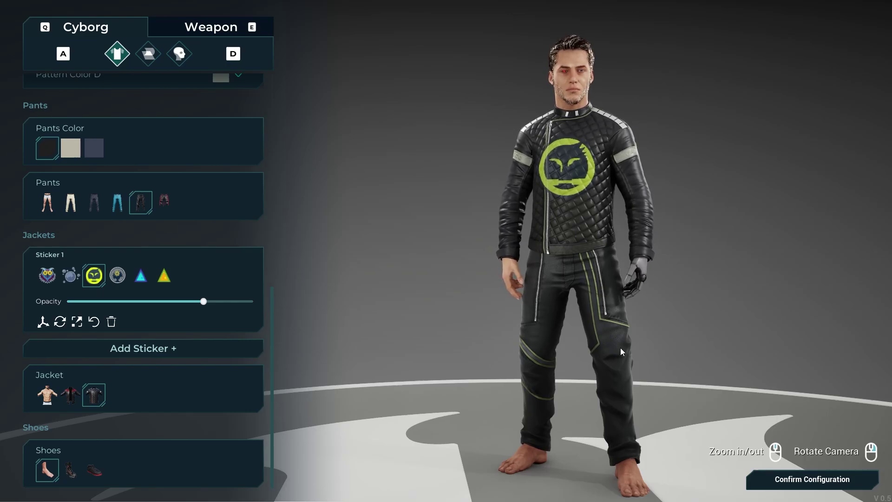
{"action": "left_click", "coordinate": [73, 478]}
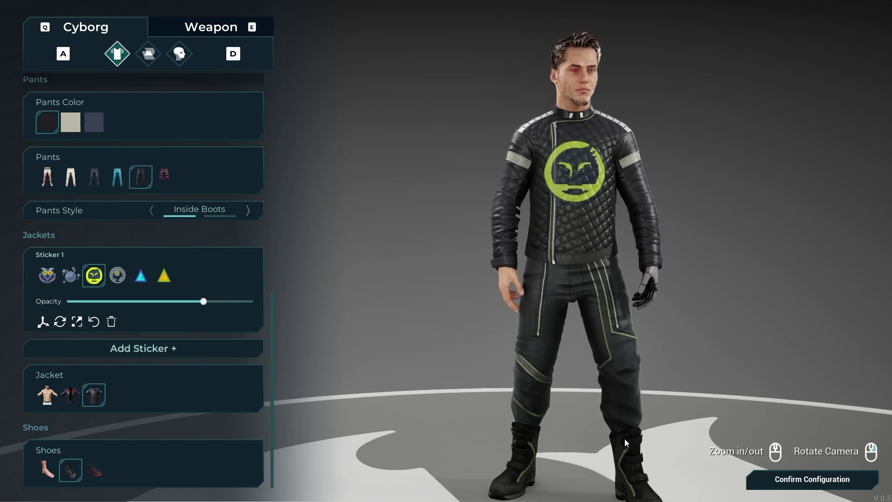
{"action": "right_click_drag", "start_coordinate": [623, 439], "coordinate": [628, 437]}
Step: Put the black shoes on the cyborg and return to the body and skin settings
{"action": "left_click", "coordinate": [41, 473]}
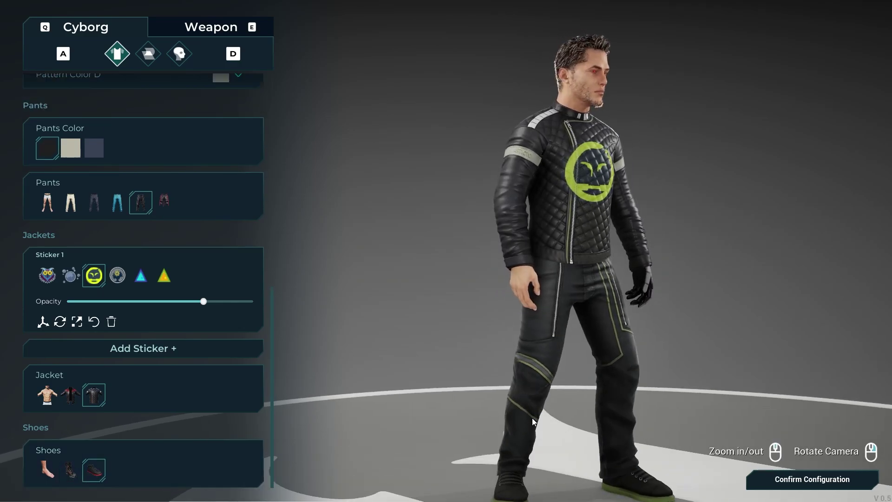
{"action": "left_click", "coordinate": [94, 481]}
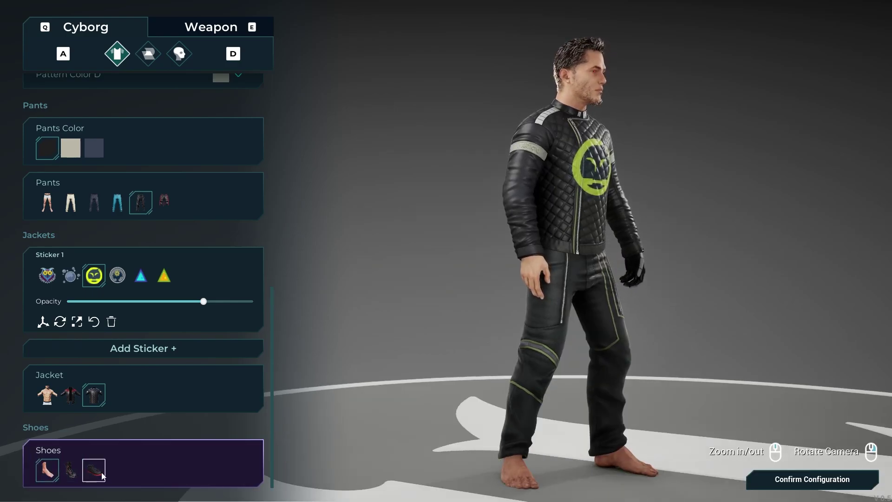
{"action": "left_click", "coordinate": [102, 476]}
{"action": "scroll", "coordinate": [250, 301], "scroll_direction": "up", "scroll_amount": 2}
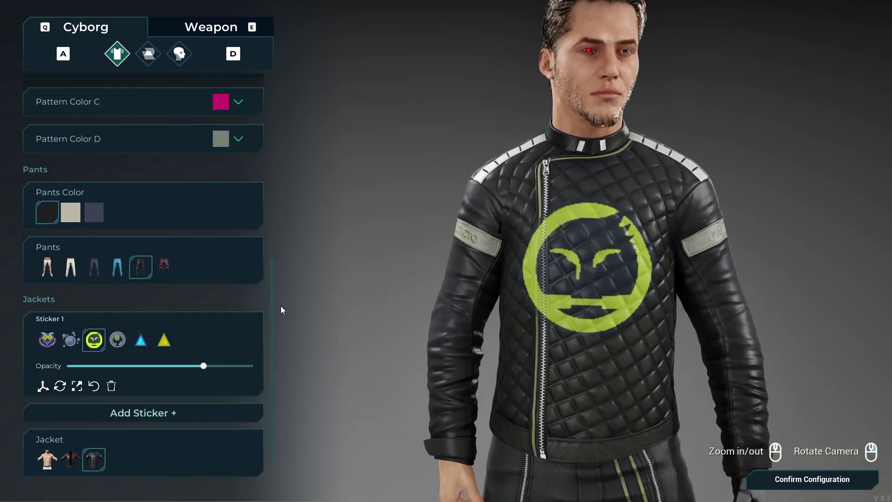
{"action": "scroll", "coordinate": [271, 306], "scroll_direction": "up", "scroll_amount": 12}
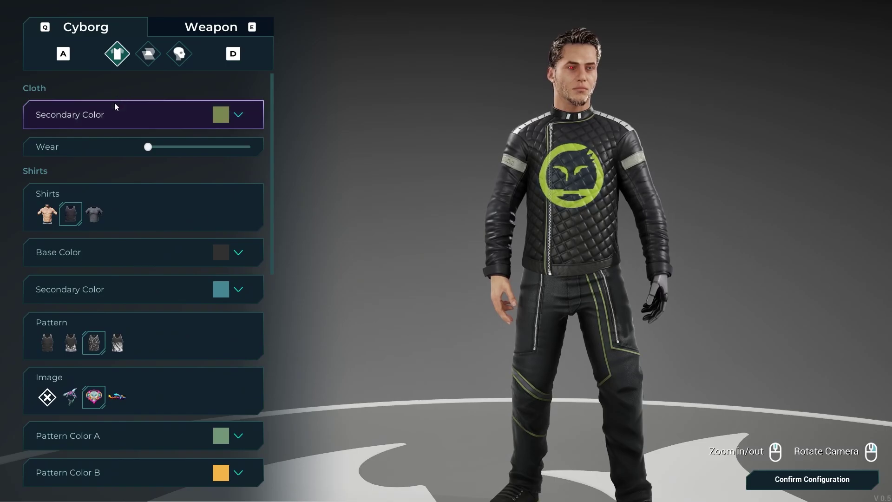
{"action": "left_click", "coordinate": [147, 54]}
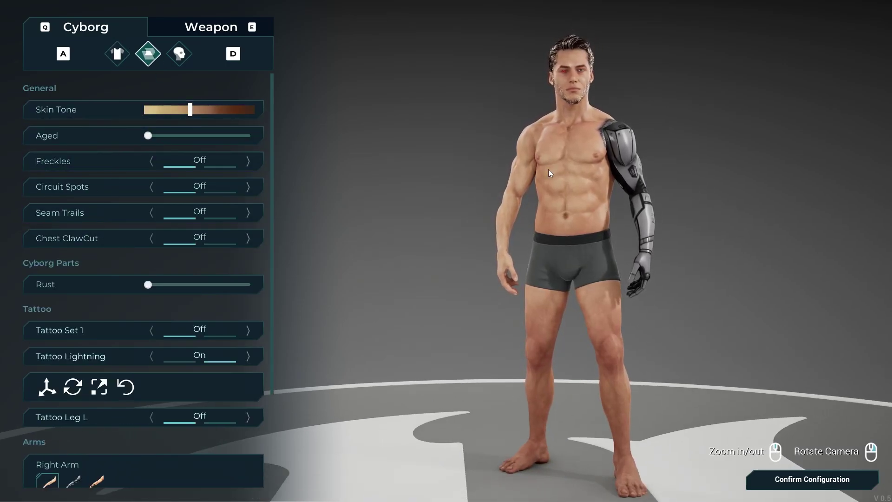
Step: Darken the cyborg's skin tone
{"action": "right_click_drag", "start_coordinate": [562, 182], "coordinate": [583, 167]}
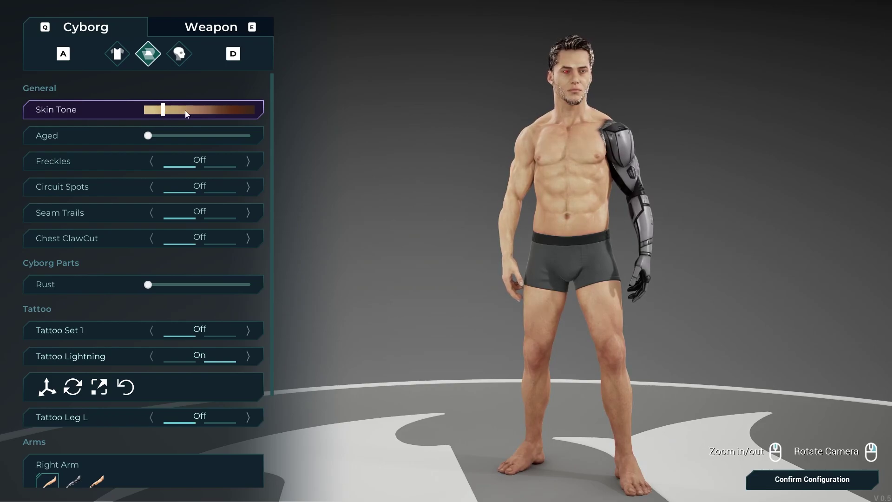
{"action": "left_click", "coordinate": [211, 110]}
{"action": "left_click_drag", "start_coordinate": [233, 111], "coordinate": [287, 131]}
Step: Lower the Aged slider so the cyborg looks young, checking his face
{"action": "scroll", "coordinate": [561, 136], "scroll_direction": "up", "scroll_amount": 5}
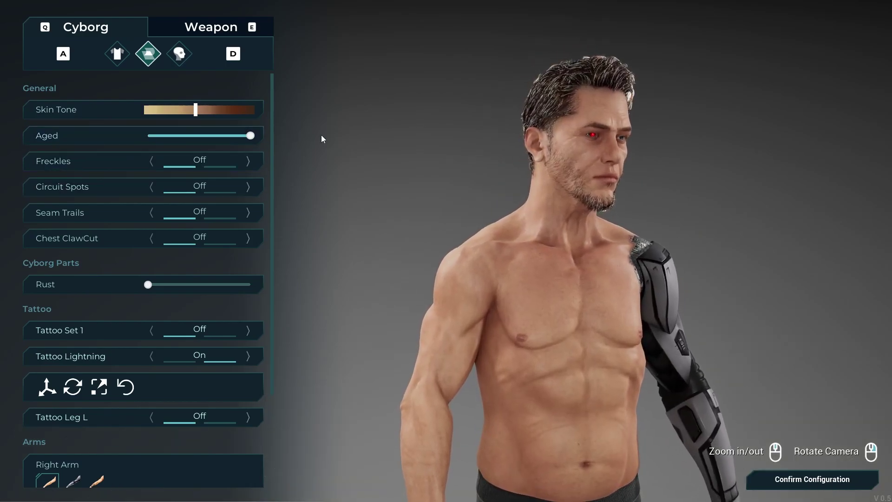
{"action": "right_click_drag", "start_coordinate": [639, 188], "coordinate": [604, 179]}
{"action": "left_click_drag", "start_coordinate": [591, 111], "coordinate": [592, 314]}
{"action": "left_click", "coordinate": [189, 136]}
{"action": "left_click_drag", "start_coordinate": [191, 139], "coordinate": [156, 140]}
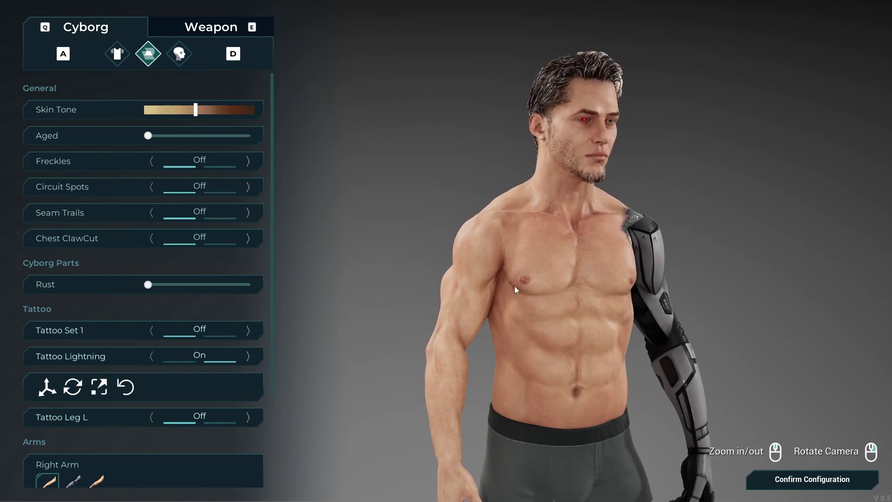
Step: Push Aged to maximum and inspect the cyborg from back and front
{"action": "left_click_drag", "start_coordinate": [202, 142], "coordinate": [492, 155]}
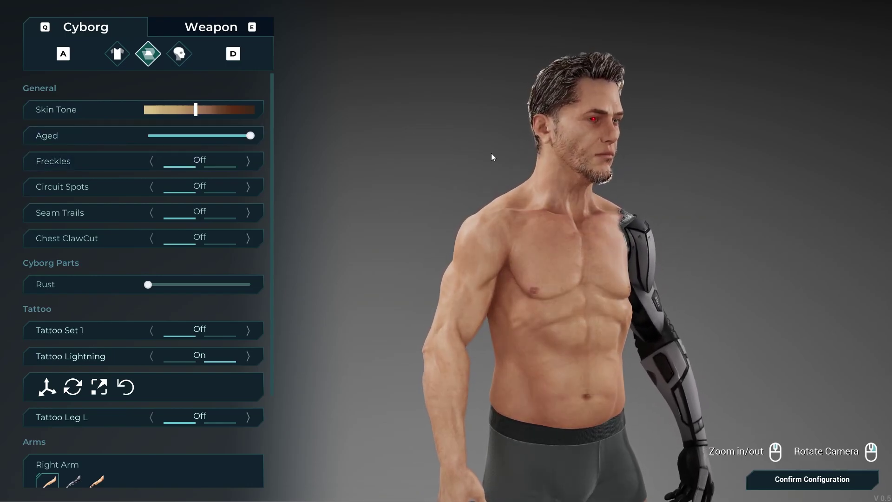
{"action": "left_click_drag", "start_coordinate": [394, 194], "coordinate": [673, 180]}
{"action": "left_click_drag", "start_coordinate": [551, 202], "coordinate": [628, 224]}
{"action": "left_click_drag", "start_coordinate": [528, 355], "coordinate": [634, 369]}
{"action": "left_click_drag", "start_coordinate": [637, 313], "coordinate": [398, 309]}
{"action": "right_click_drag", "start_coordinate": [451, 297], "coordinate": [533, 301]}
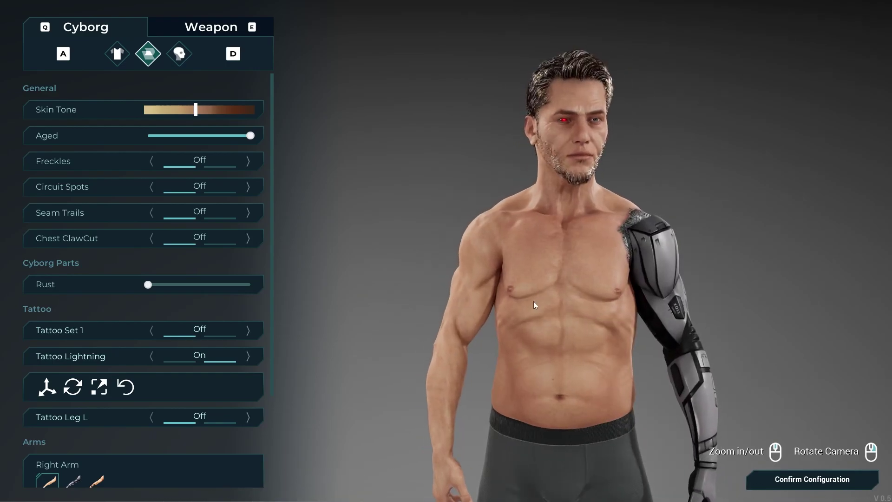
{"action": "scroll", "coordinate": [534, 302], "scroll_direction": "down", "scroll_amount": 3}
Step: Turn on Freckles, Circuit Spots and Seam Trails, leaving Chest ClawCut off after trying it
{"action": "left_click", "coordinate": [248, 161]}
{"action": "scroll", "coordinate": [552, 100], "scroll_direction": "up", "scroll_amount": 3}
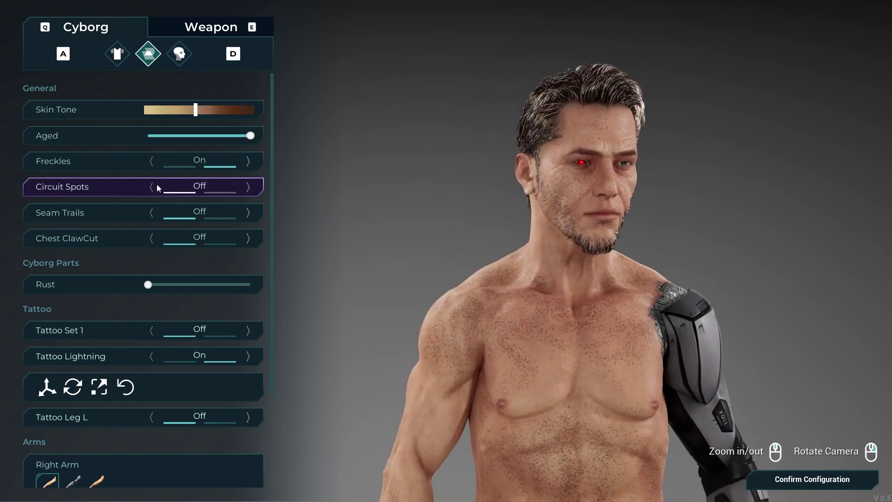
{"action": "scroll", "coordinate": [339, 208], "scroll_direction": "down", "scroll_amount": 3}
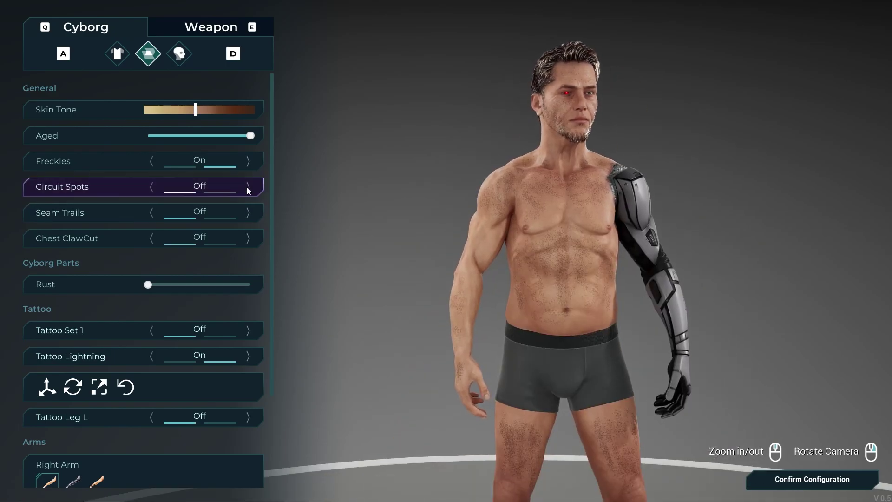
{"action": "left_click", "coordinate": [247, 187]}
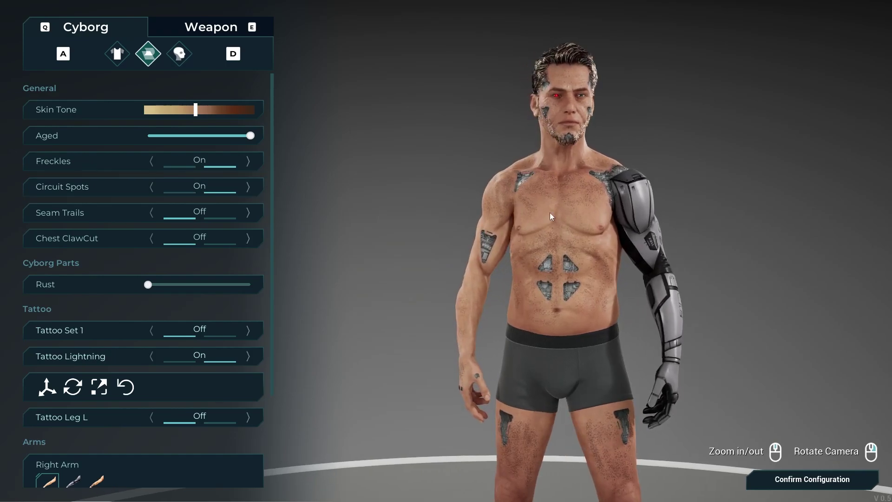
{"action": "scroll", "coordinate": [238, 227], "scroll_direction": "down", "scroll_amount": 1}
{"action": "left_click", "coordinate": [249, 187]}
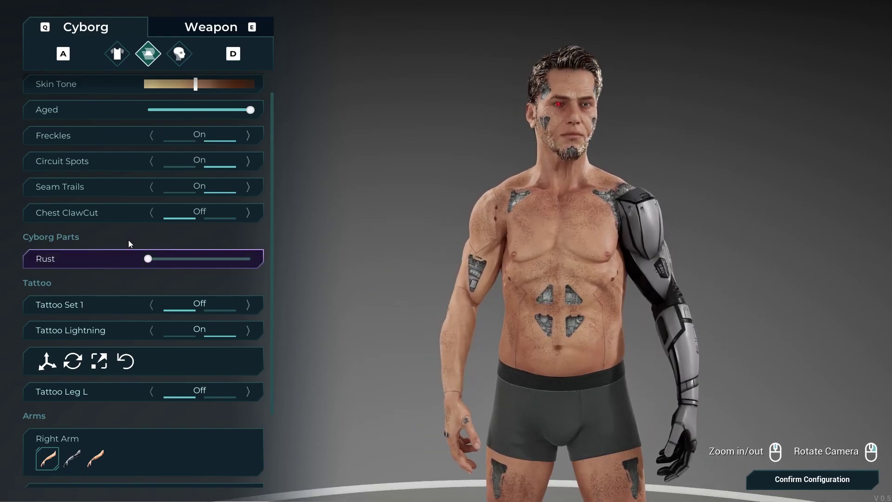
{"action": "left_click", "coordinate": [249, 213]}
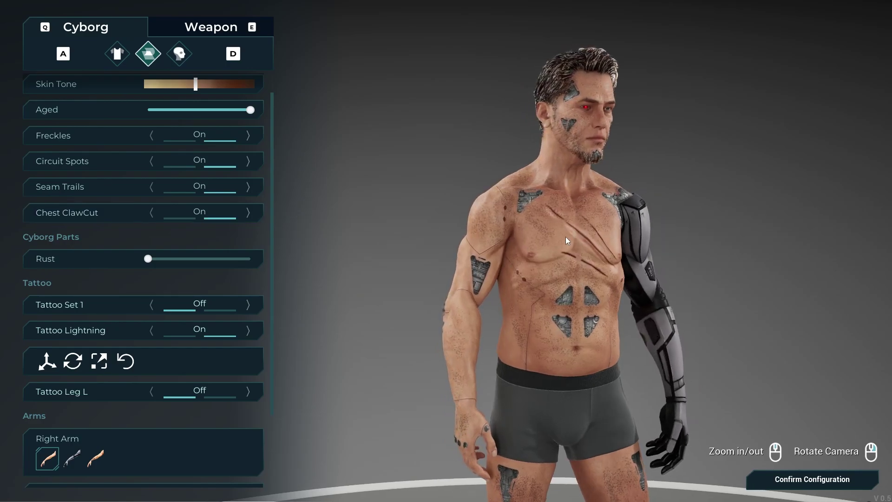
{"action": "left_click", "coordinate": [152, 212]}
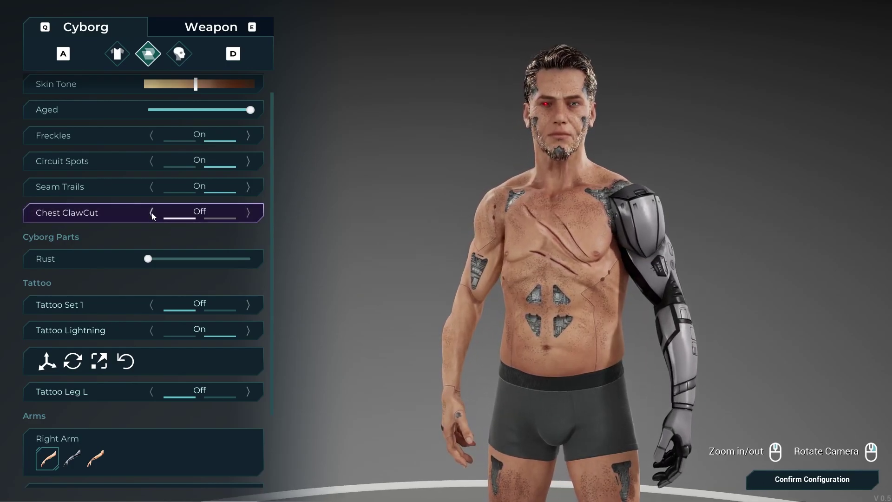
Step: Adjust the arm Rust slider, settling at about 60%, while viewing the arm in profile
{"action": "left_click", "coordinate": [173, 258]}
{"action": "right_click_drag", "start_coordinate": [428, 247], "coordinate": [628, 247]}
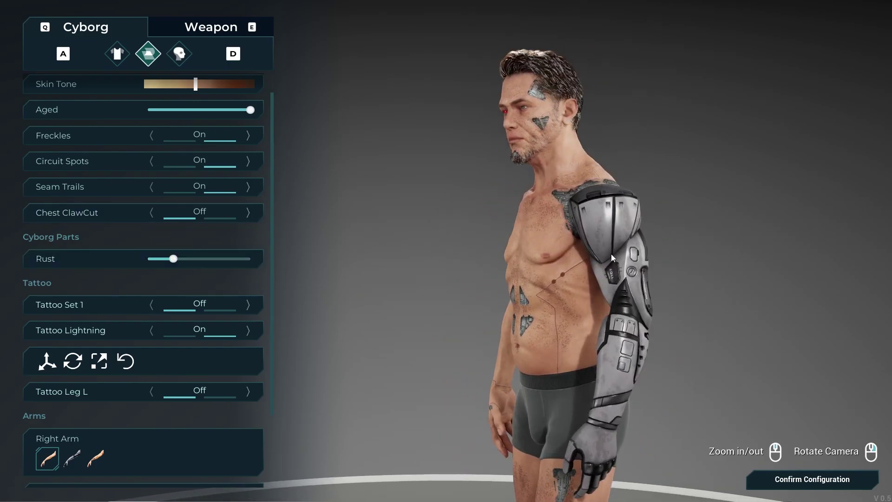
{"action": "scroll", "coordinate": [628, 246], "scroll_direction": "up", "scroll_amount": 3}
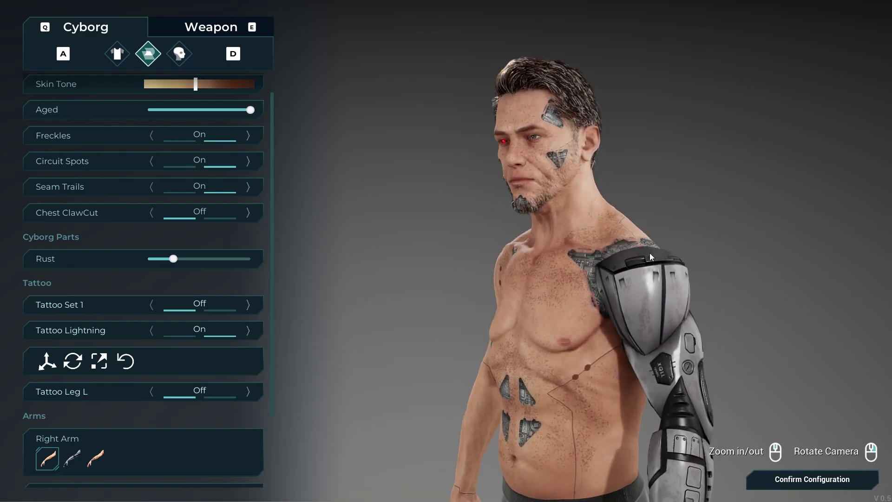
{"action": "left_click_drag", "start_coordinate": [173, 258], "coordinate": [378, 271]}
{"action": "right_click_drag", "start_coordinate": [378, 271], "coordinate": [479, 280]}
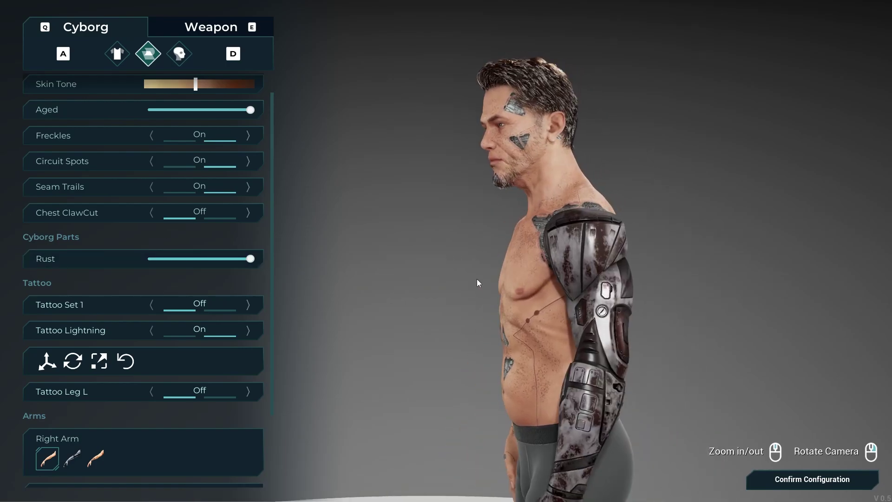
{"action": "scroll", "coordinate": [453, 285], "scroll_direction": "down", "scroll_amount": 3}
{"action": "left_click_drag", "start_coordinate": [364, 276], "coordinate": [553, 247]}
{"action": "left_click", "coordinate": [212, 259]}
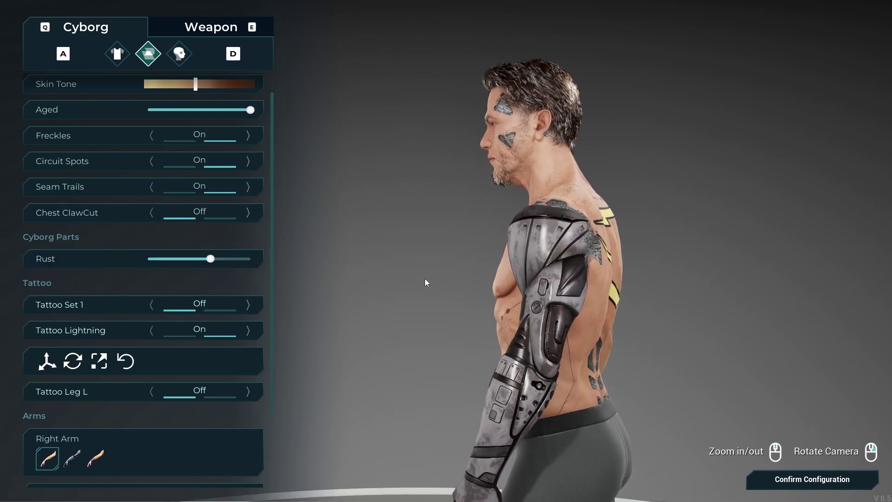
{"action": "left_click_drag", "start_coordinate": [424, 279], "coordinate": [643, 380]}
{"action": "right_click_drag", "start_coordinate": [657, 318], "coordinate": [687, 324]}
{"action": "scroll", "coordinate": [687, 324], "scroll_direction": "down", "scroll_amount": 4}
{"action": "scroll", "coordinate": [225, 235], "scroll_direction": "down", "scroll_amount": 3}
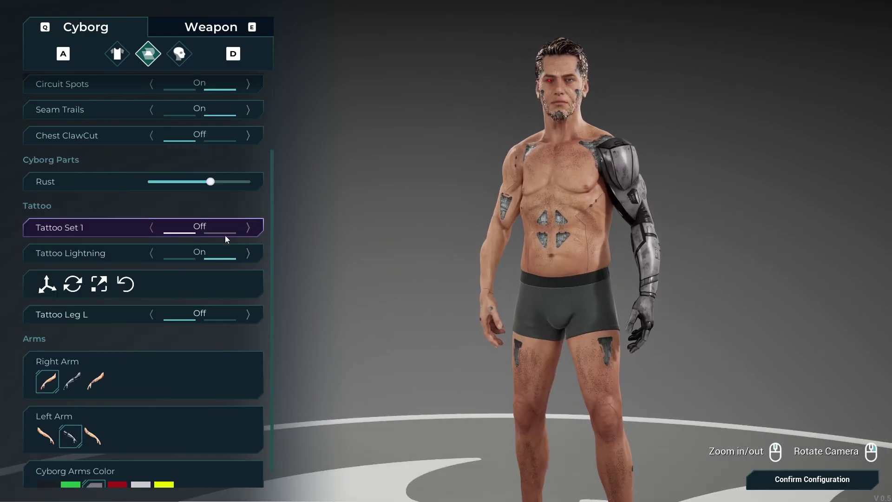
Step: Switch Tattoo Set 1 on and choose its chest design, trying the projector move tool
{"action": "left_click", "coordinate": [249, 229]}
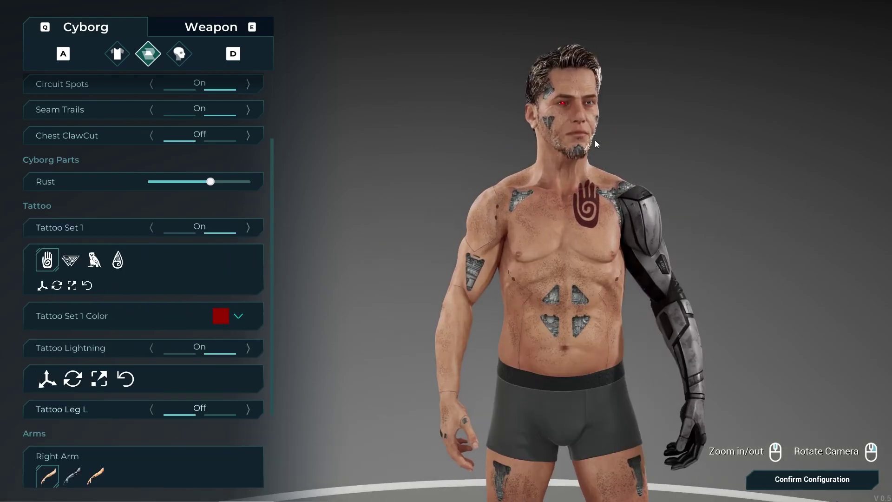
{"action": "scroll", "coordinate": [597, 195], "scroll_direction": "up", "scroll_amount": 3}
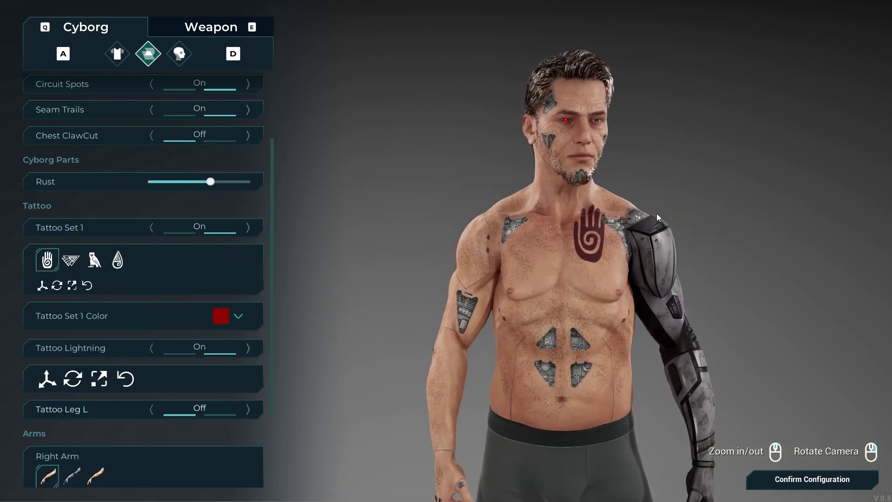
{"action": "left_click", "coordinate": [42, 285]}
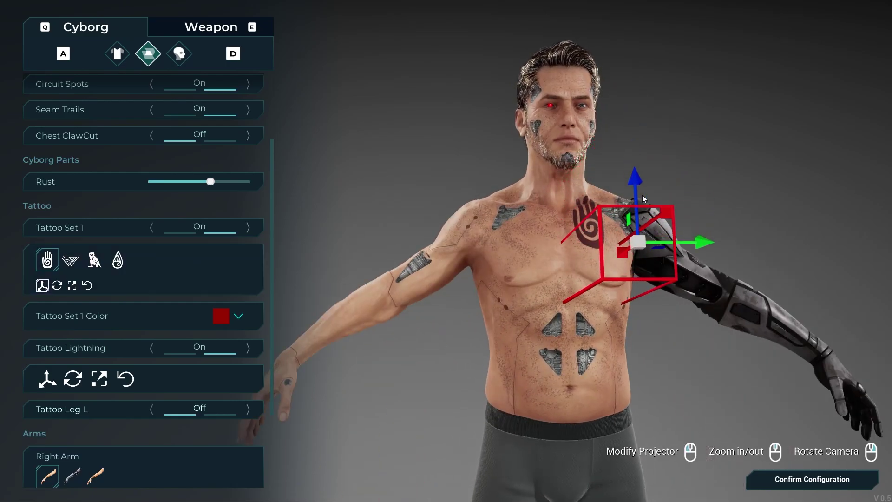
{"action": "right_click_drag", "start_coordinate": [382, 262], "coordinate": [401, 262]}
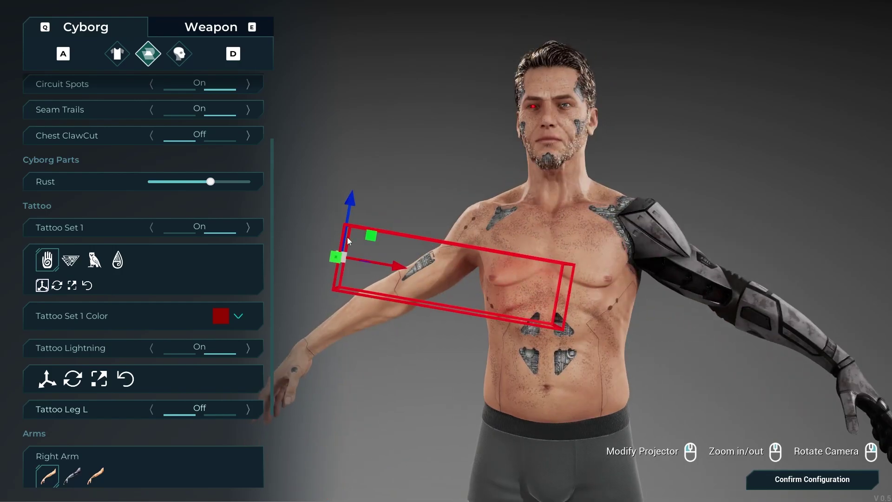
{"action": "left_click", "coordinate": [94, 259]}
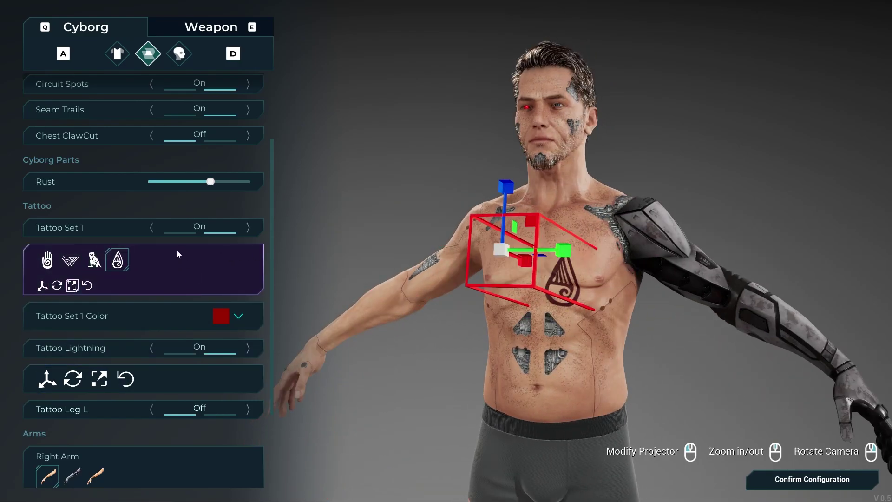
Step: Shift the Tattoo Set 1 colour hue to a gold, mustard tone
{"action": "left_click", "coordinate": [238, 317]}
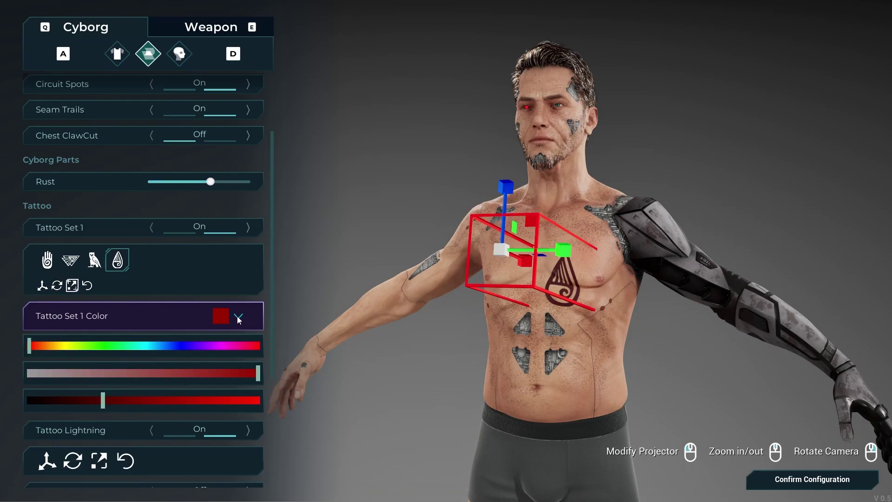
{"action": "scroll", "coordinate": [205, 198], "scroll_direction": "down", "scroll_amount": 3}
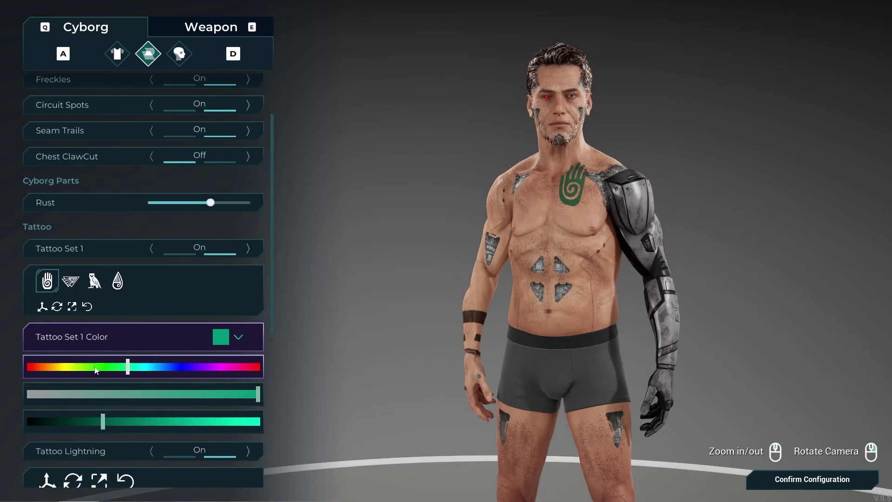
{"action": "left_click_drag", "start_coordinate": [124, 367], "coordinate": [50, 375]}
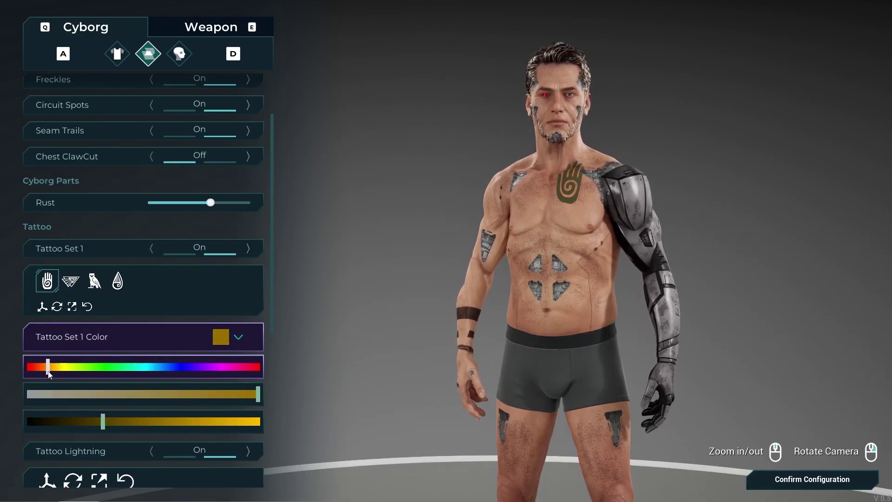
{"action": "scroll", "coordinate": [249, 318], "scroll_direction": "down", "scroll_amount": 4}
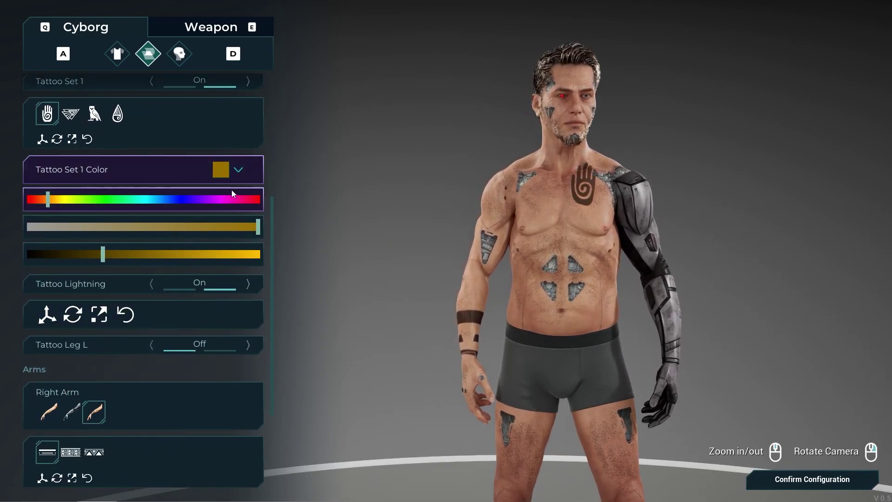
{"action": "left_click", "coordinate": [239, 173]}
{"action": "scroll", "coordinate": [242, 182], "scroll_direction": "down", "scroll_amount": 1}
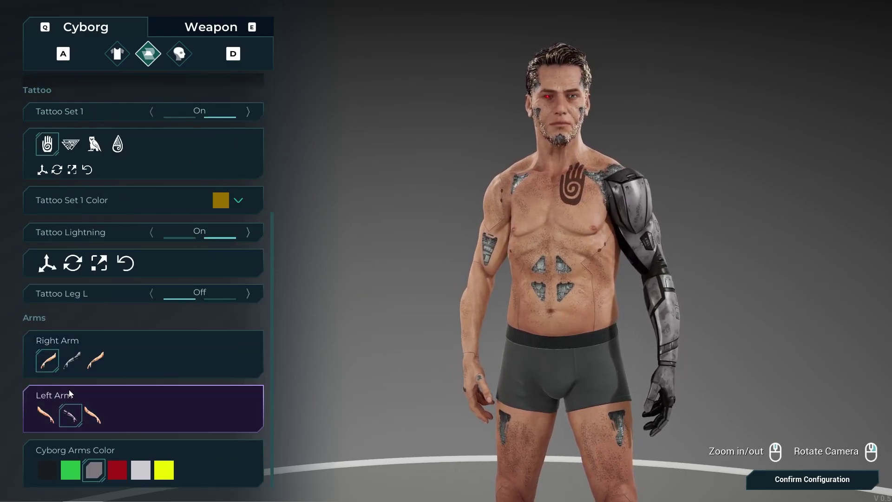
Step: Switch the left arm to a skin arm and back to the cyborg arm, checking from all sides
{"action": "left_click", "coordinate": [48, 414]}
{"action": "right_click_drag", "start_coordinate": [645, 272], "coordinate": [539, 280]}
{"action": "left_click_drag", "start_coordinate": [539, 280], "coordinate": [670, 303]}
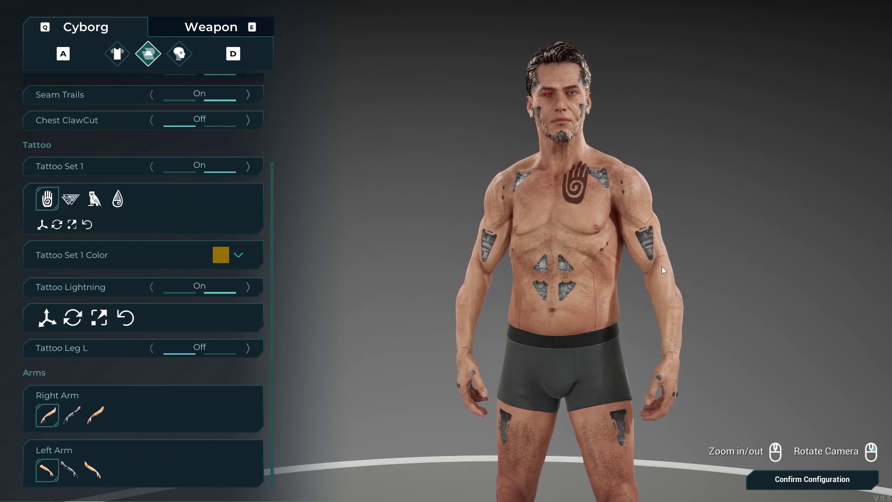
{"action": "left_click", "coordinate": [69, 470]}
{"action": "left_click_drag", "start_coordinate": [632, 166], "coordinate": [675, 172]}
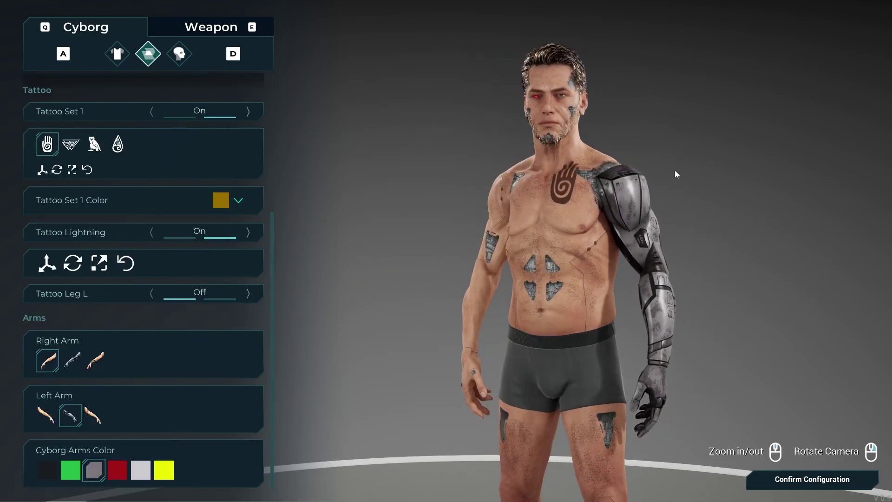
{"action": "scroll", "coordinate": [676, 172], "scroll_direction": "up", "scroll_amount": 3}
{"action": "right_click_drag", "start_coordinate": [675, 238], "coordinate": [522, 274]}
{"action": "scroll", "coordinate": [707, 254], "scroll_direction": "up", "scroll_amount": 4}
{"action": "scroll", "coordinate": [697, 261], "scroll_direction": "down", "scroll_amount": 2}
{"action": "left_click_drag", "start_coordinate": [522, 274], "coordinate": [580, 377]}
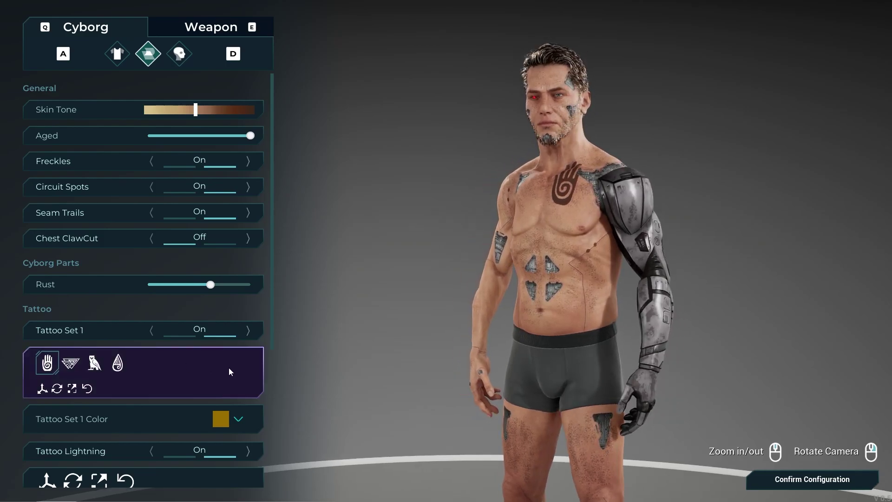
Step: Set the Cyborg Arms Color to black, then to red
{"action": "scroll", "coordinate": [242, 370], "scroll_direction": "down", "scroll_amount": 2}
{"action": "scroll", "coordinate": [262, 368], "scroll_direction": "down", "scroll_amount": 4}
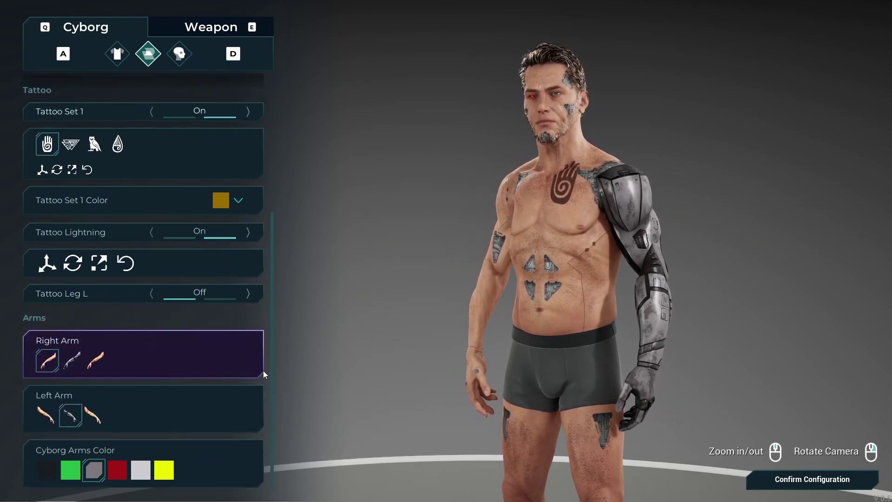
{"action": "left_click", "coordinate": [47, 470]}
{"action": "left_click", "coordinate": [116, 472]}
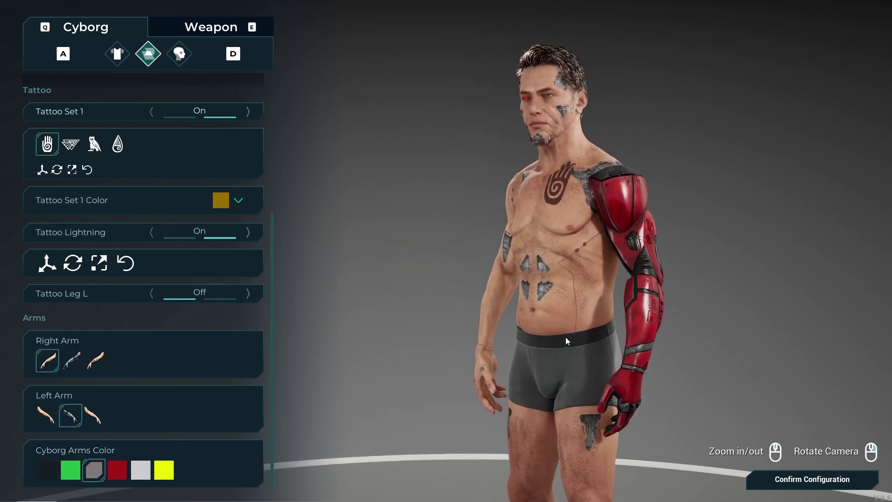
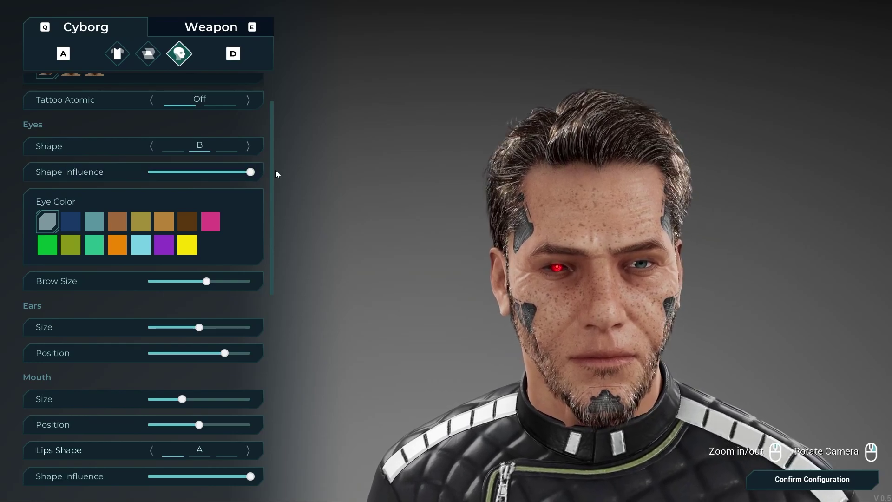
Step: Drop Eyes Shape Influence to zero and set Brow Size to about halfway
{"action": "left_click_drag", "start_coordinate": [221, 175], "coordinate": [148, 173]}
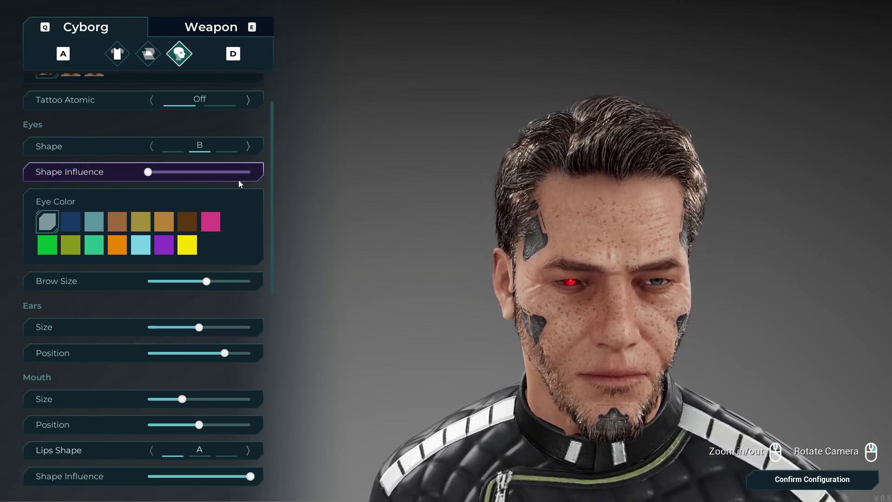
{"action": "scroll", "coordinate": [174, 217], "scroll_direction": "down", "scroll_amount": 1}
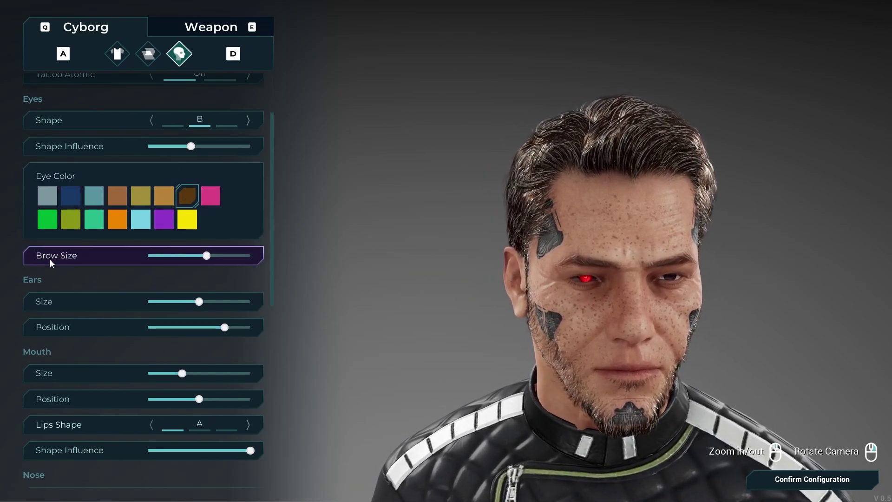
{"action": "scroll", "coordinate": [242, 201], "scroll_direction": "down", "scroll_amount": 2}
{"action": "left_click_drag", "start_coordinate": [210, 206], "coordinate": [298, 214]}
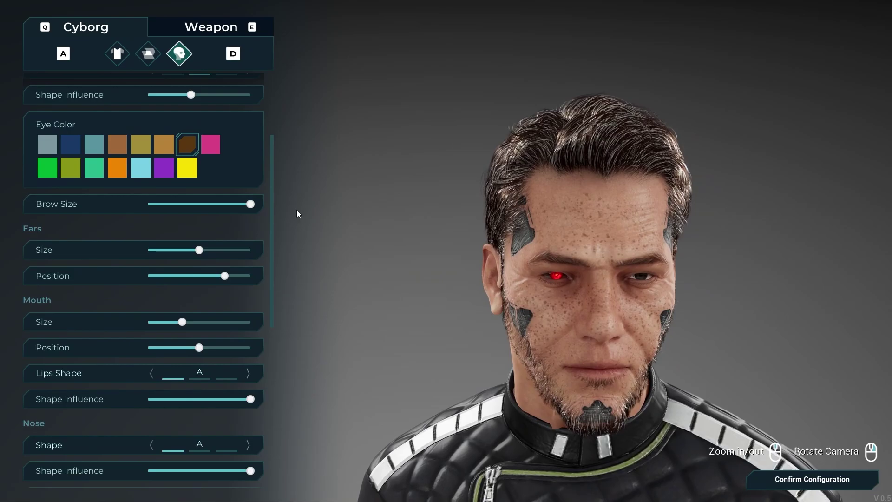
{"action": "right_click_drag", "start_coordinate": [616, 251], "coordinate": [445, 265]}
{"action": "left_click_drag", "start_coordinate": [445, 265], "coordinate": [660, 261]}
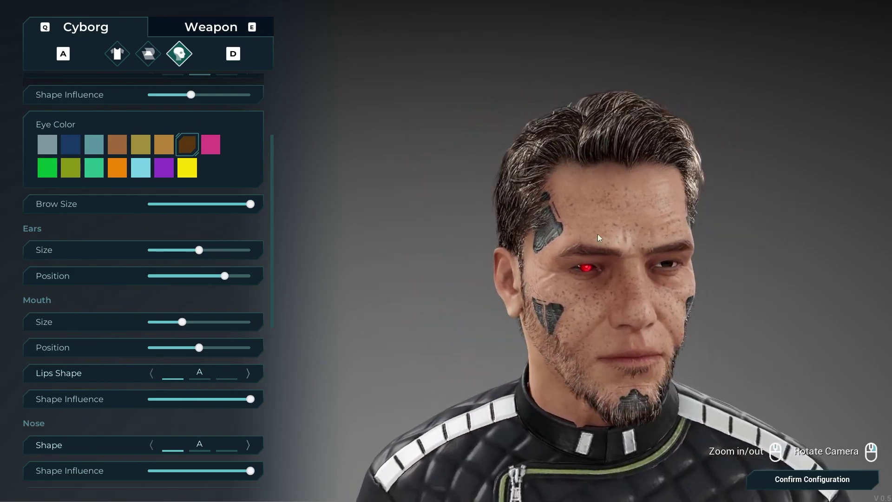
{"action": "left_click_drag", "start_coordinate": [251, 204], "coordinate": [208, 205]}
{"action": "scroll", "coordinate": [484, 185], "scroll_direction": "down", "scroll_amount": 5}
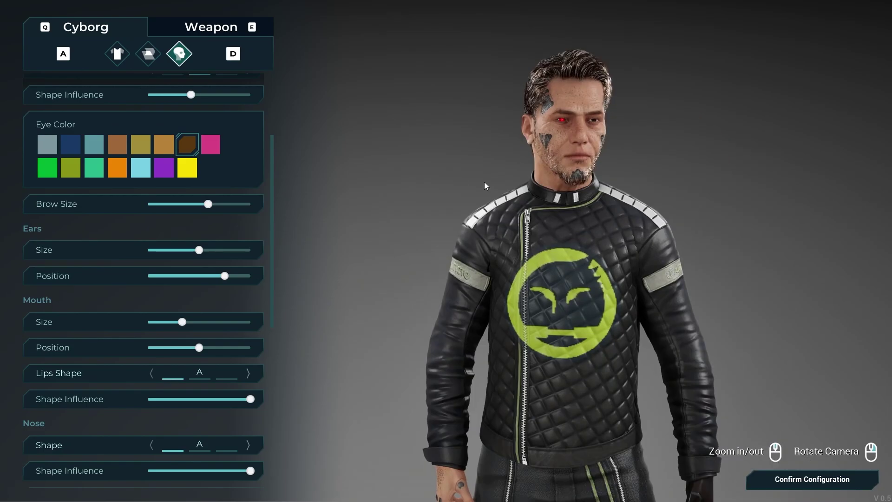
{"action": "scroll", "coordinate": [484, 186], "scroll_direction": "up", "scroll_amount": 2}
Step: Enlarge the ears, lower them slightly on the head, and make the mouth larger
{"action": "mouse_move", "coordinate": [201, 250]}
{"action": "left_mouse_down"}
{"action": "mouse_move", "coordinate": [255, 250]}
{"action": "mouse_move", "coordinate": [212, 250]}
{"action": "left_mouse_up"}
{"action": "left_click_drag", "start_coordinate": [224, 276], "coordinate": [199, 277]}
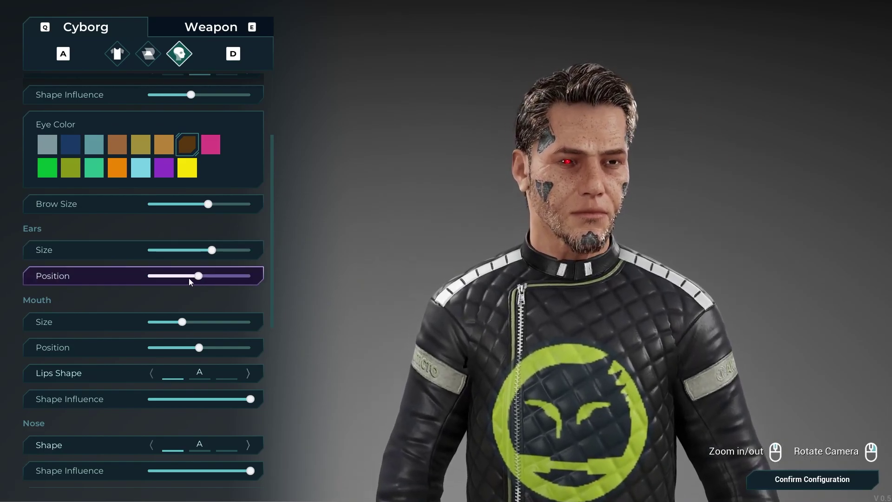
{"action": "left_click", "coordinate": [168, 279]}
{"action": "left_click", "coordinate": [214, 277]}
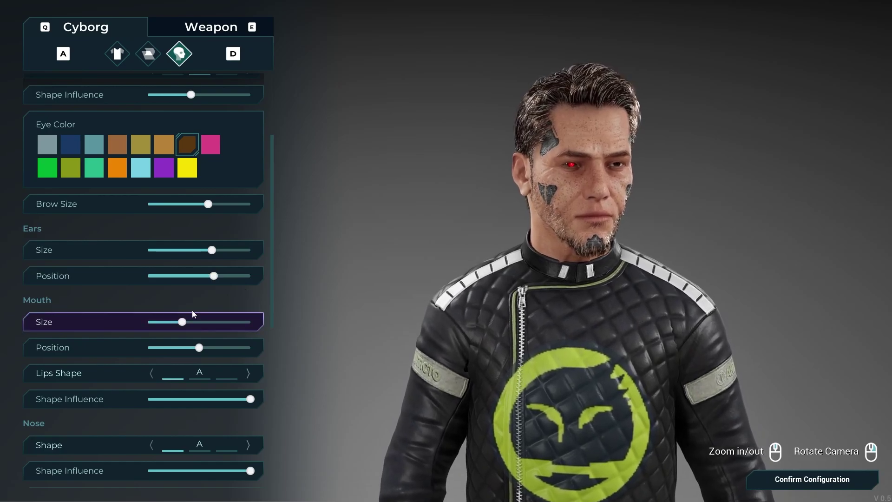
{"action": "scroll", "coordinate": [181, 321], "scroll_direction": "down", "scroll_amount": 2}
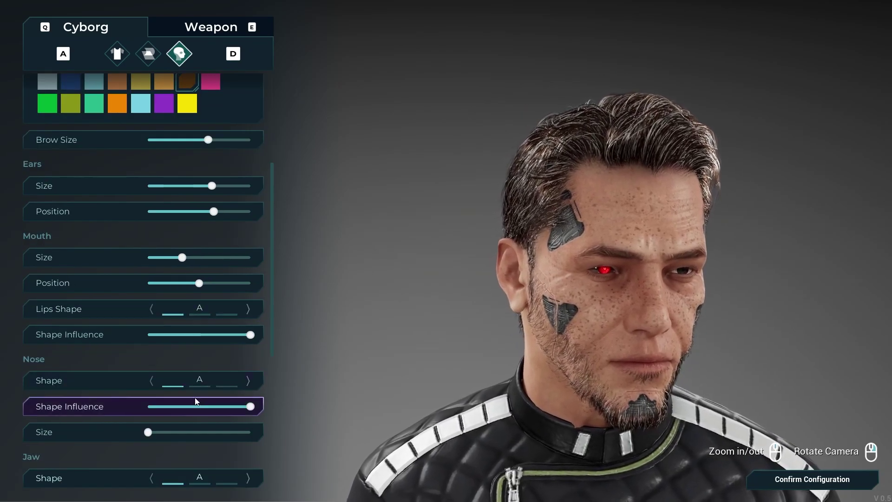
{"action": "scroll", "coordinate": [195, 399], "scroll_direction": "down", "scroll_amount": 4}
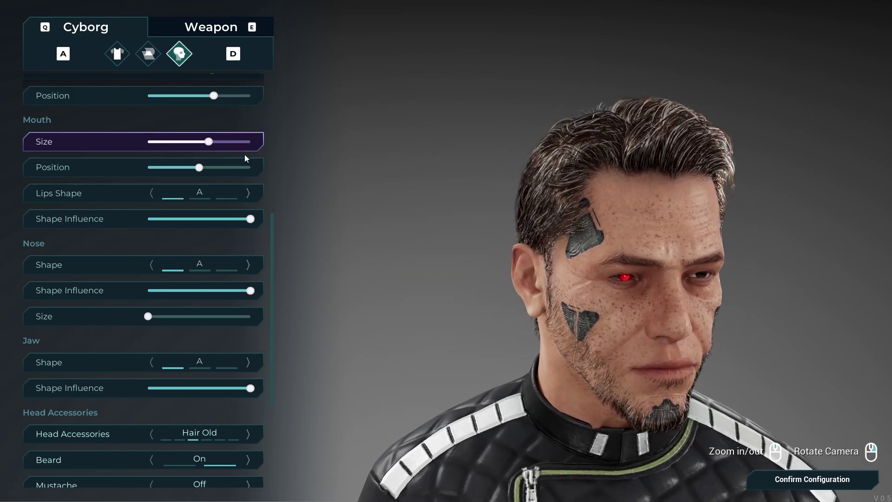
{"action": "left_click", "coordinate": [239, 141]}
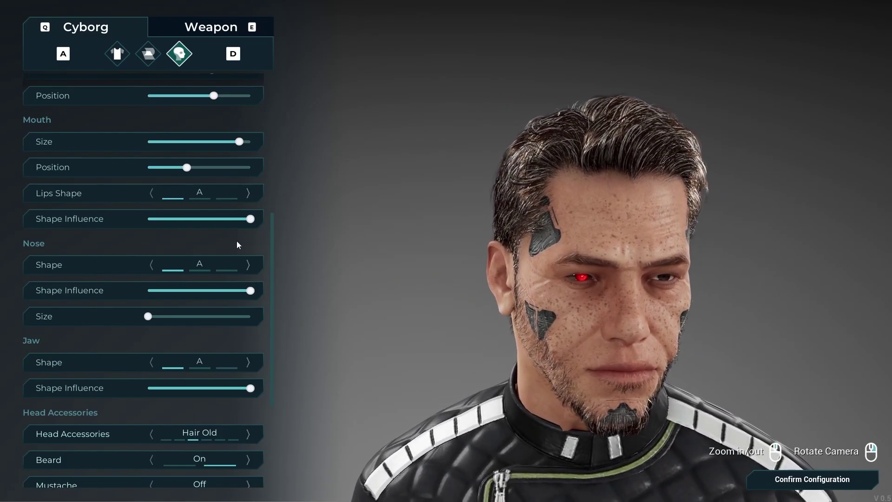
Step: Switch the nose to Shape B and reduce its shape influence
{"action": "scroll", "coordinate": [237, 245], "scroll_direction": "down", "scroll_amount": 2}
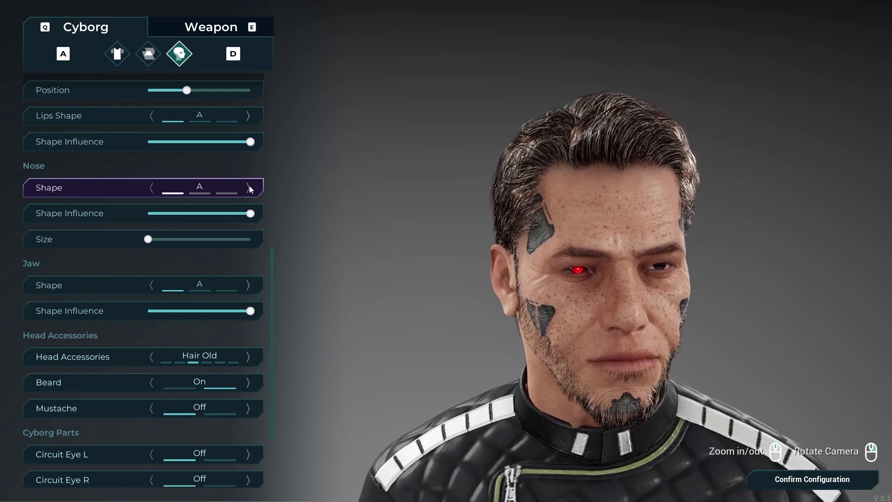
{"action": "left_click", "coordinate": [248, 188]}
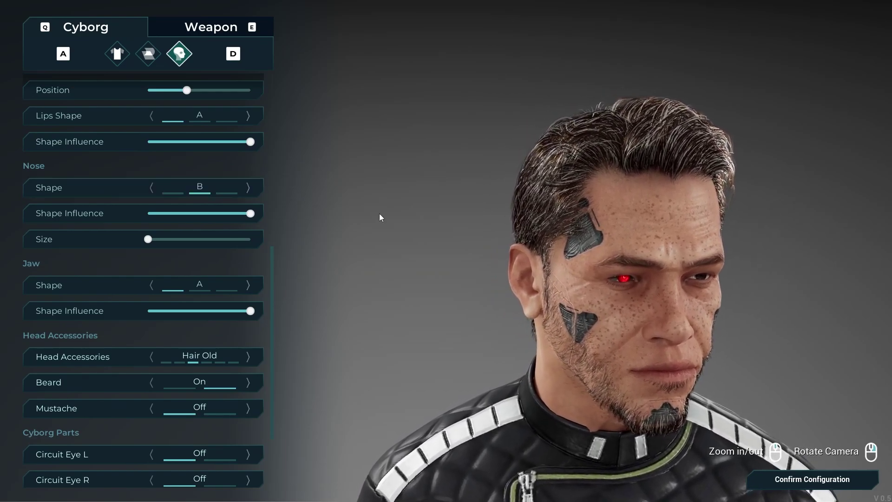
{"action": "left_click", "coordinate": [195, 215]}
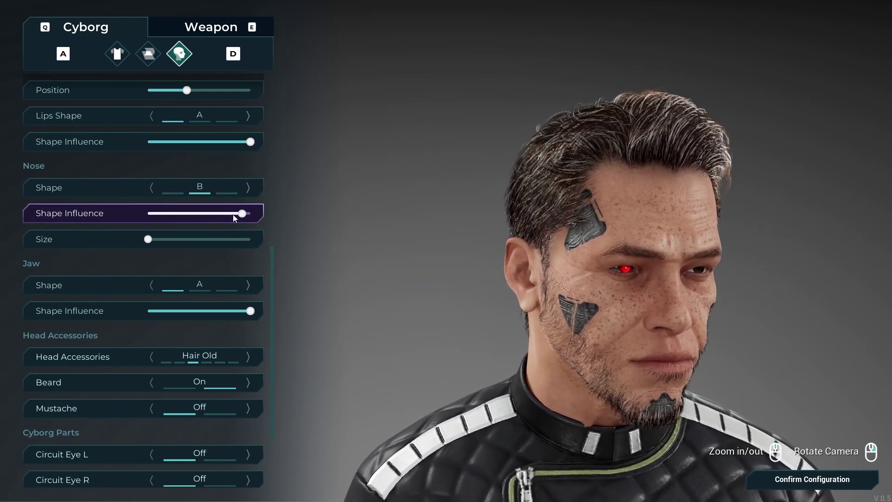
{"action": "left_click_drag", "start_coordinate": [213, 217], "coordinate": [267, 225]}
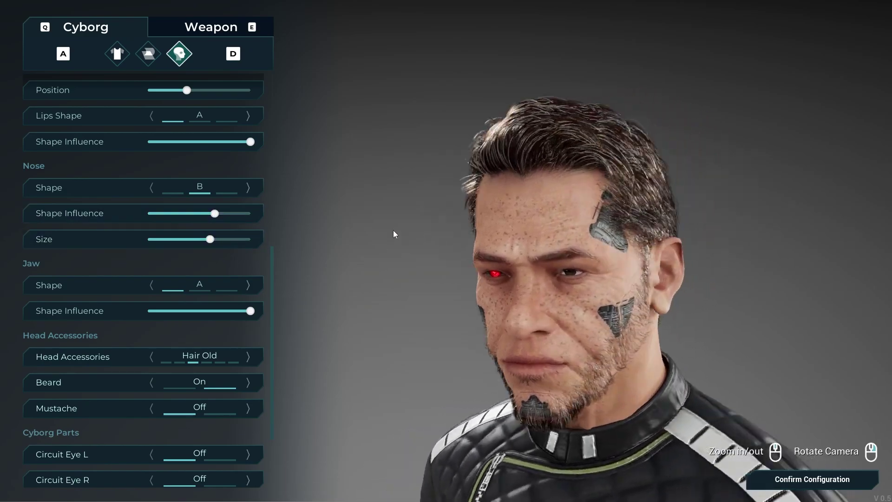
{"action": "right_click_drag", "start_coordinate": [394, 231], "coordinate": [456, 224]}
{"action": "scroll", "coordinate": [257, 255], "scroll_direction": "down", "scroll_amount": 3}
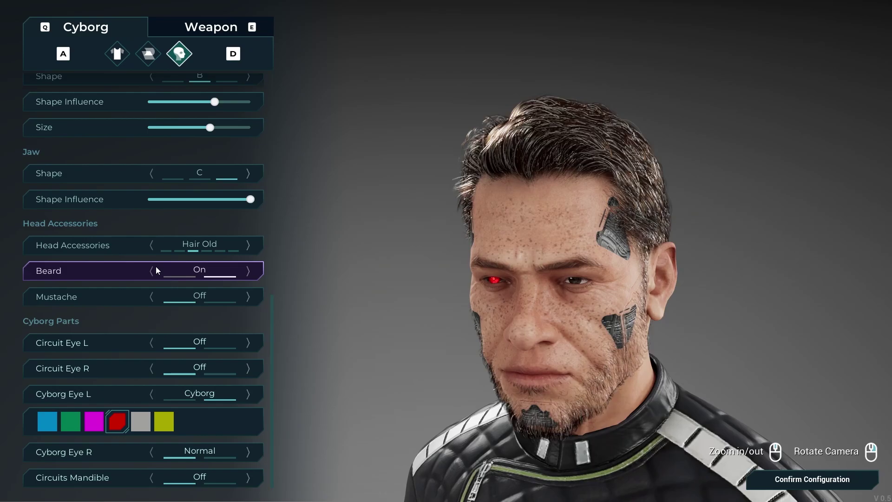
Step: Give the cyborg a mustache
{"action": "mouse_move", "coordinate": [521, 297]}
{"action": "right_mouse_down"}
{"action": "mouse_move", "coordinate": [651, 312]}
{"action": "mouse_move", "coordinate": [519, 284]}
{"action": "right_mouse_up"}
{"action": "scroll", "coordinate": [618, 304], "scroll_direction": "down", "scroll_amount": 5}
{"action": "scroll", "coordinate": [519, 284], "scroll_direction": "up", "scroll_amount": 1}
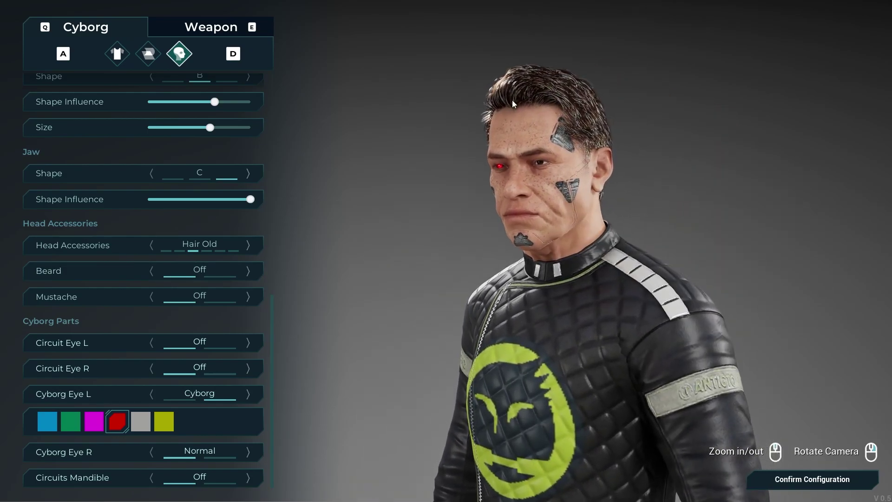
{"action": "scroll", "coordinate": [744, 190], "scroll_direction": "down", "scroll_amount": 2}
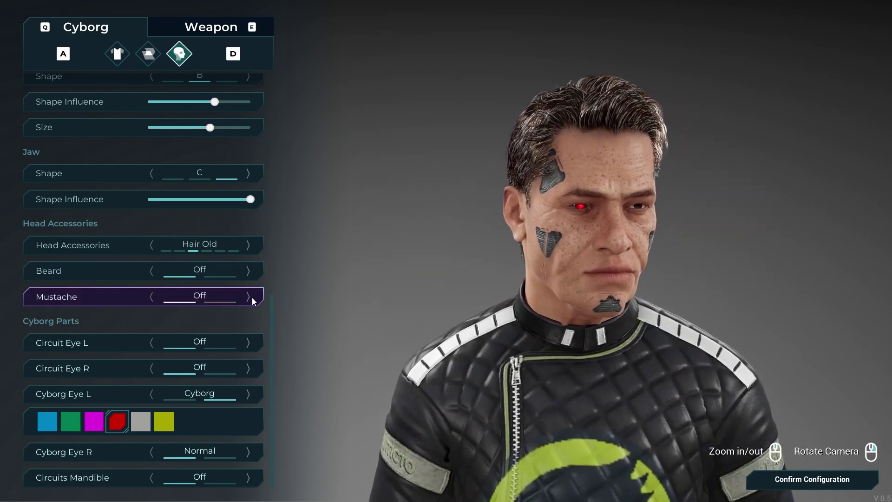
{"action": "left_click", "coordinate": [248, 298]}
{"action": "scroll", "coordinate": [586, 269], "scroll_direction": "up", "scroll_amount": 2}
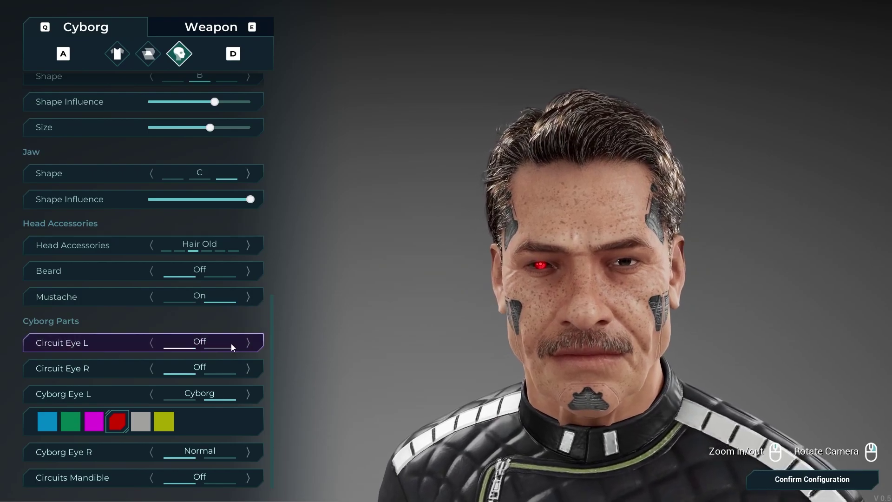
Step: Try the right-eye circuit plate, then leave both eye circuit plates removed
{"action": "right_click_drag", "start_coordinate": [302, 277], "coordinate": [232, 277]}
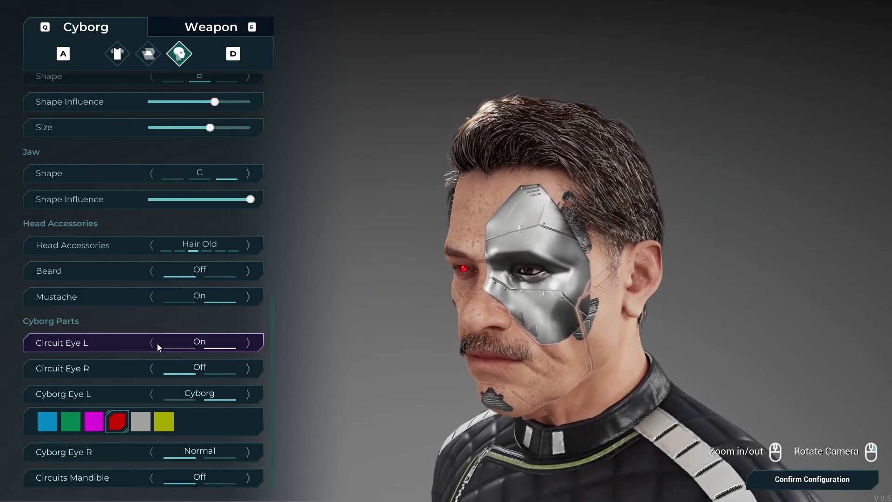
{"action": "left_click", "coordinate": [155, 346]}
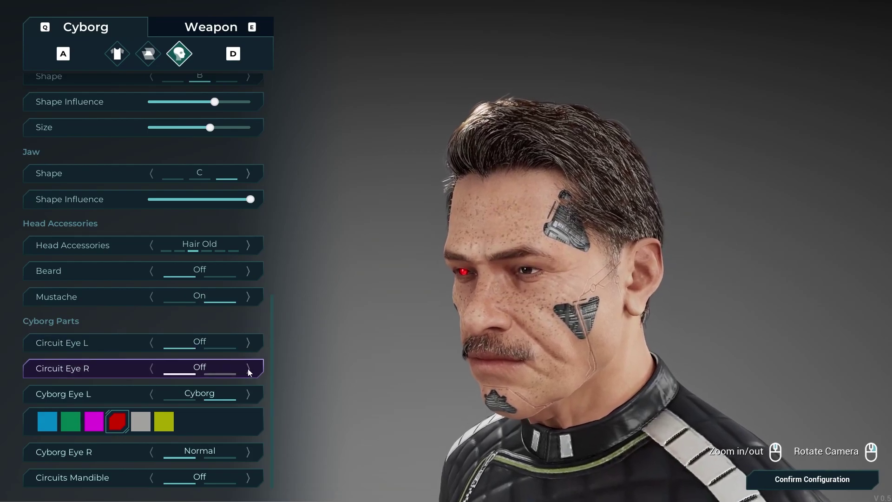
{"action": "left_click", "coordinate": [249, 372]}
{"action": "right_click_drag", "start_coordinate": [393, 302], "coordinate": [535, 302]}
{"action": "left_click", "coordinate": [153, 370]}
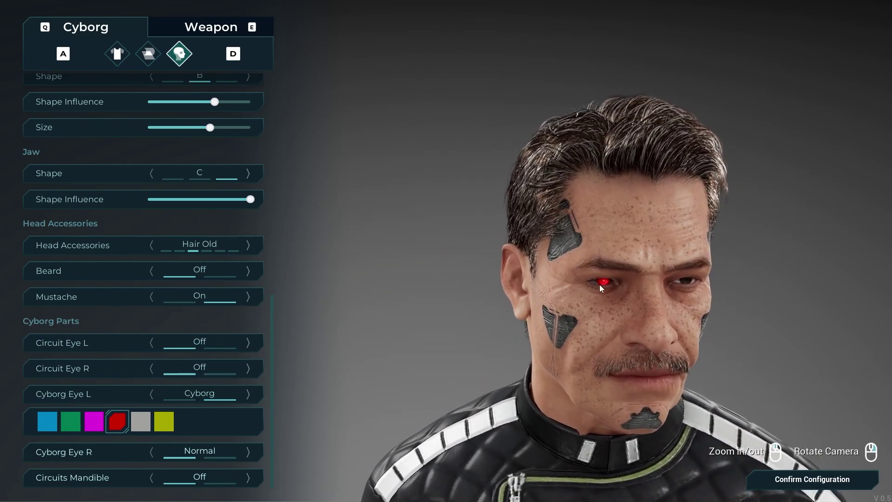
Step: Try cyborg eyes on both sides, then return both eyes to normal
{"action": "left_click", "coordinate": [152, 395]}
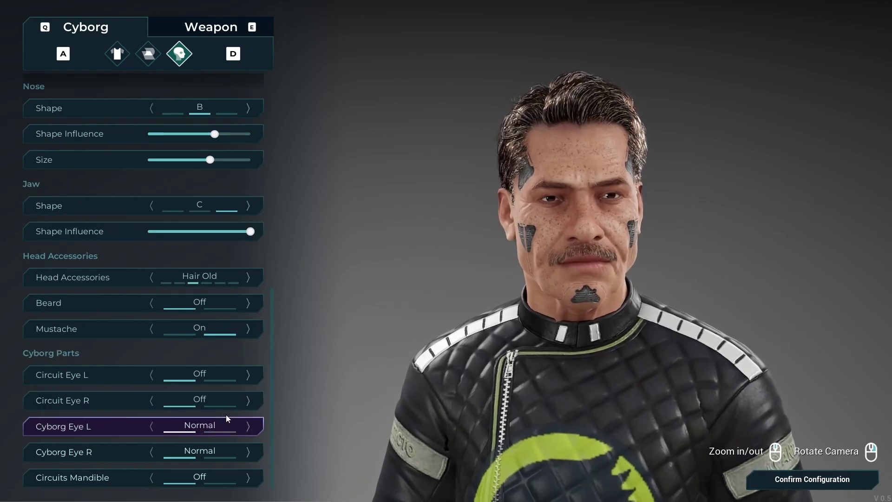
{"action": "left_click", "coordinate": [248, 426]}
{"action": "left_click", "coordinate": [248, 394]}
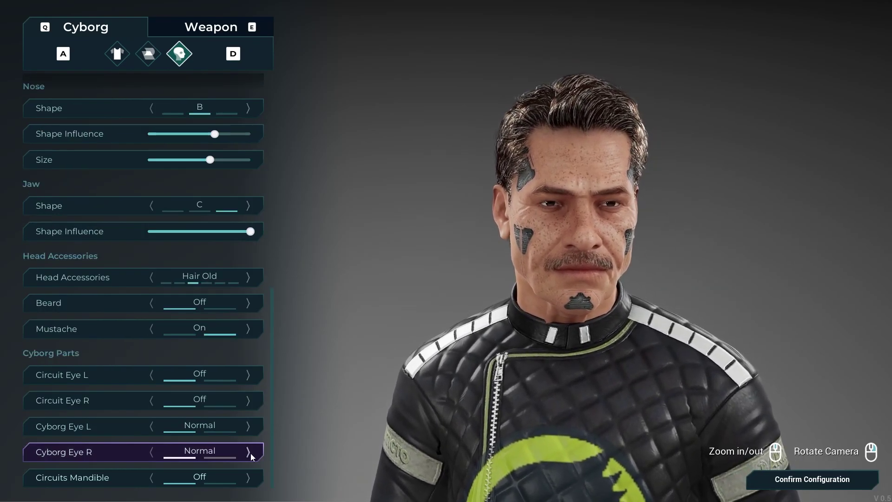
{"action": "left_click", "coordinate": [248, 452]}
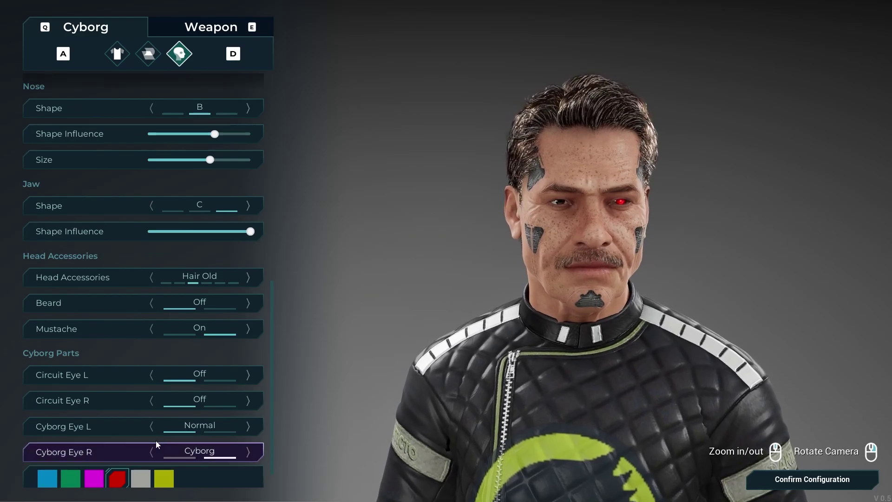
{"action": "left_click", "coordinate": [248, 452]}
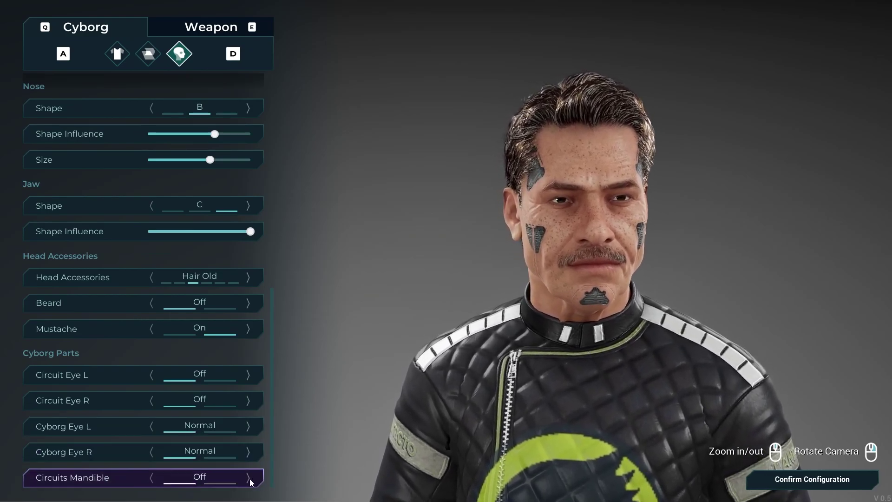
Step: Try the Circuits Mandible jaw plate, remove it, then move to the Weapon tab
{"action": "left_click", "coordinate": [248, 478]}
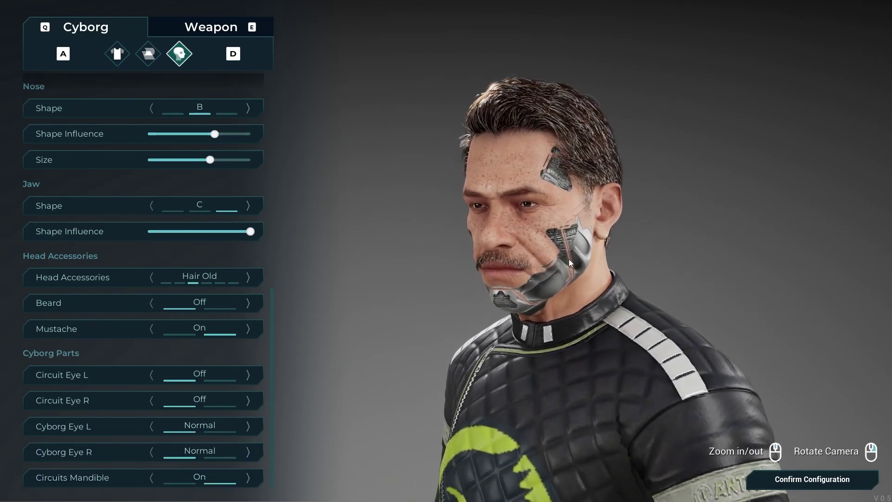
{"action": "left_click", "coordinate": [154, 478]}
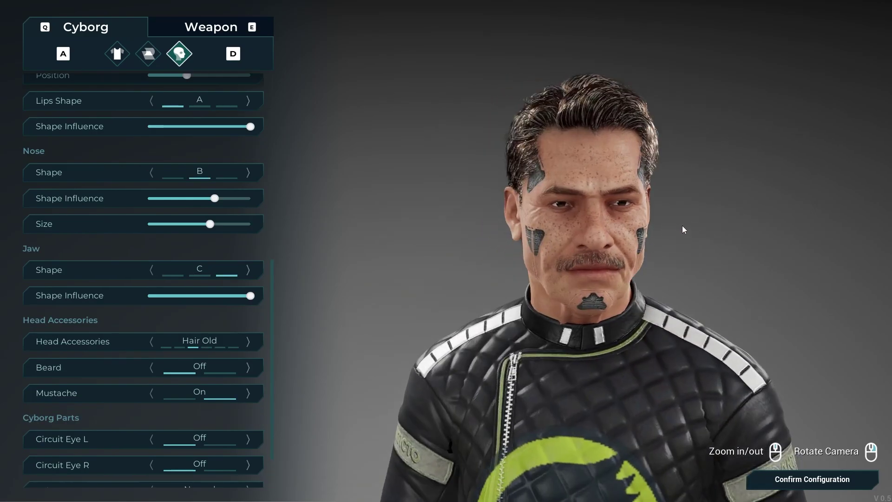
{"action": "scroll", "coordinate": [669, 223], "scroll_direction": "down", "scroll_amount": 4}
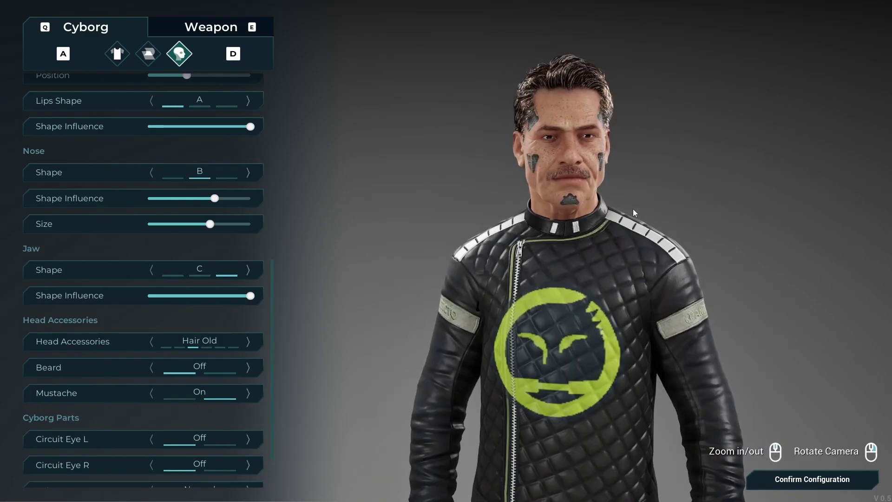
{"action": "scroll", "coordinate": [266, 179], "scroll_direction": "up", "scroll_amount": 10}
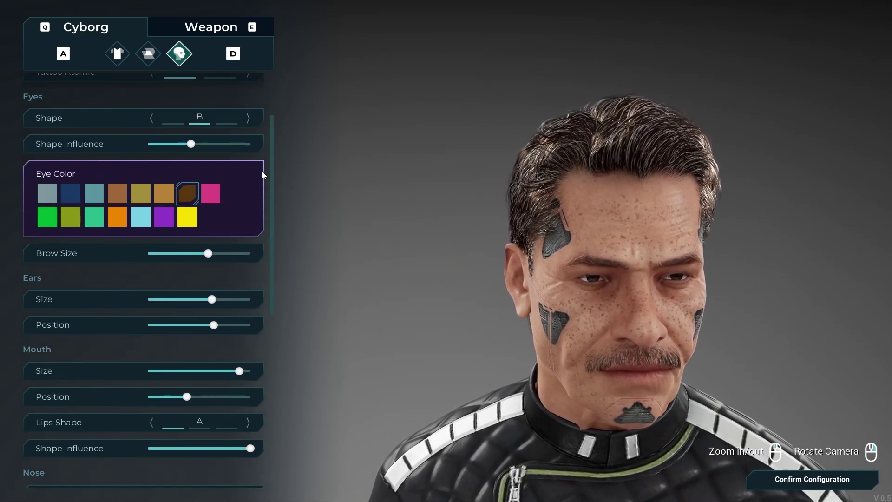
{"action": "scroll", "coordinate": [462, 189], "scroll_direction": "down", "scroll_amount": 5}
{"action": "scroll", "coordinate": [270, 191], "scroll_direction": "up", "scroll_amount": 3}
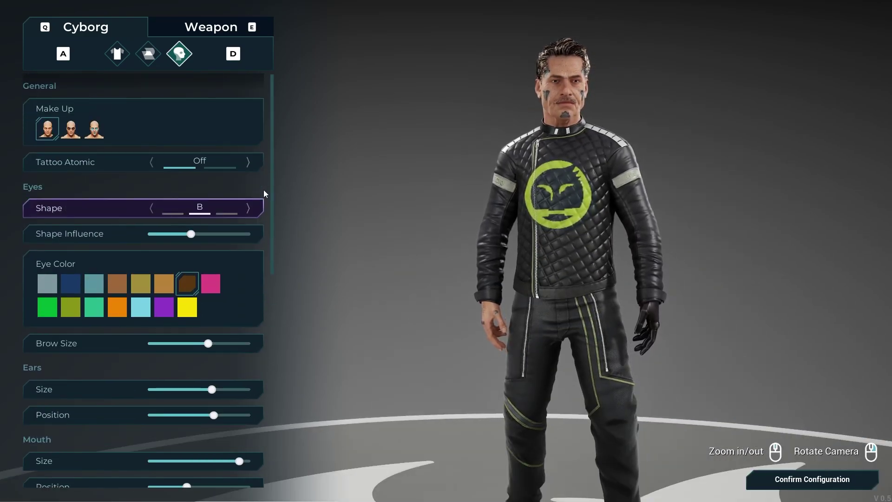
{"action": "right_click_drag", "start_coordinate": [641, 141], "coordinate": [693, 140]}
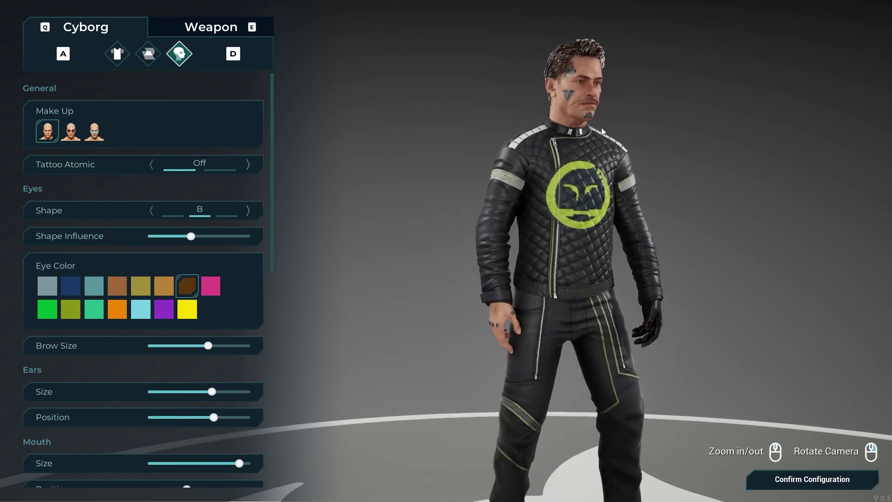
{"action": "key", "text": "e"}
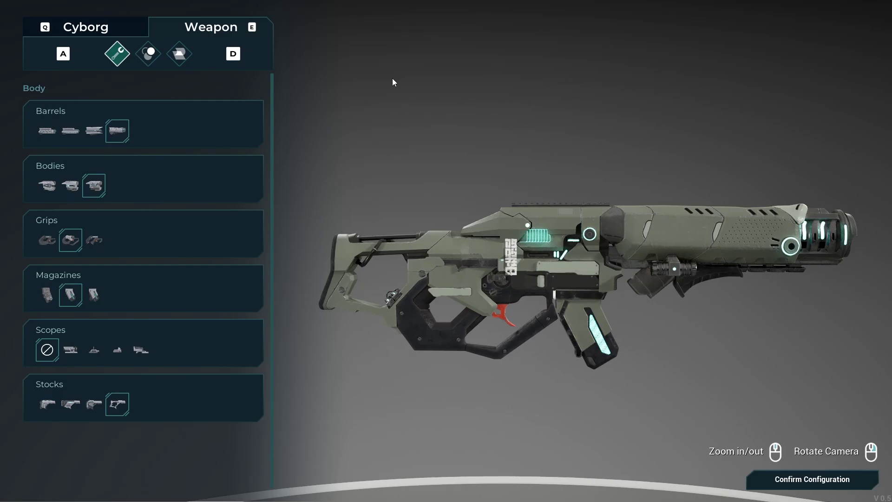
Step: Fit the long railed barrel, a different receiver body and a pistol-style grip
{"action": "left_click_drag", "start_coordinate": [594, 175], "coordinate": [311, 57]}
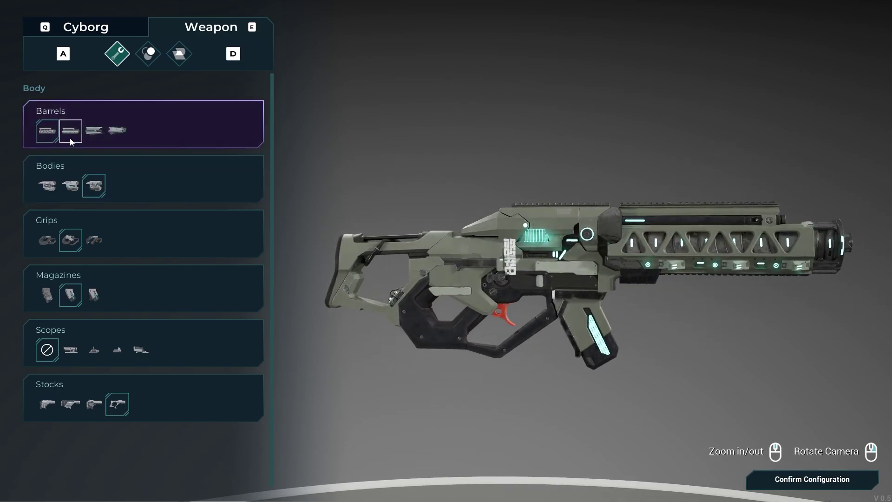
{"action": "left_click", "coordinate": [94, 130]}
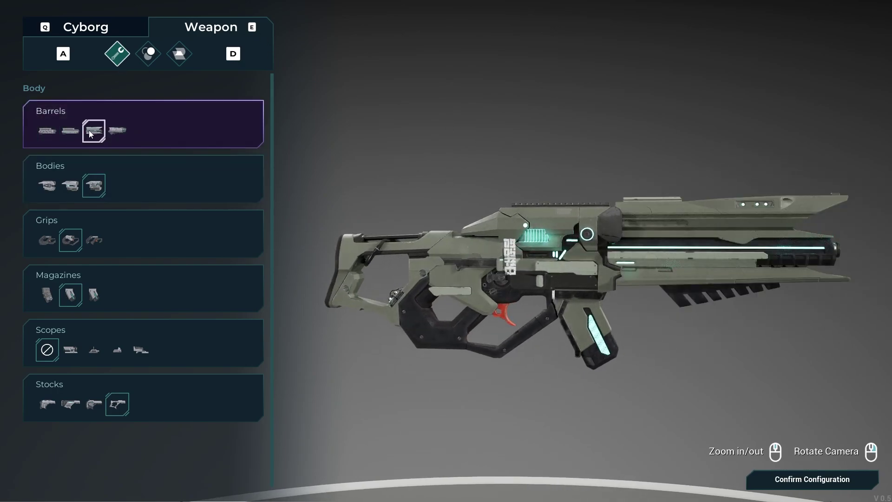
{"action": "left_click", "coordinate": [66, 194]}
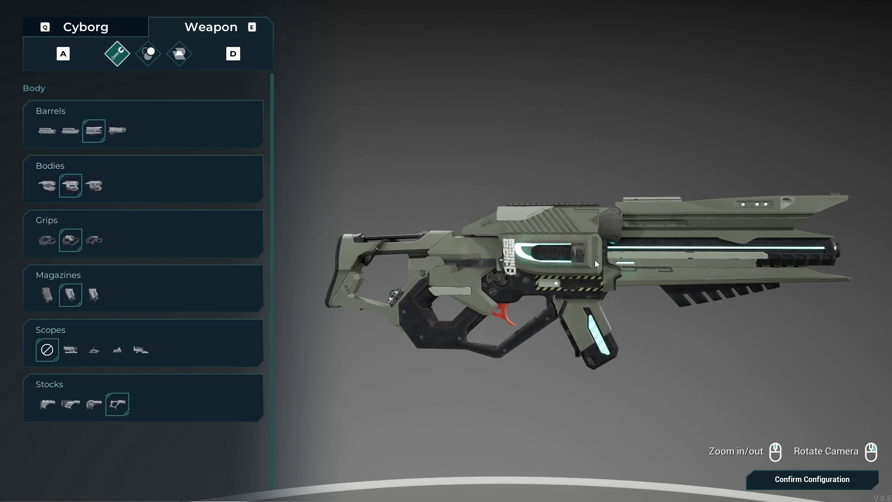
{"action": "left_click", "coordinate": [52, 183]}
{"action": "left_click", "coordinate": [97, 238]}
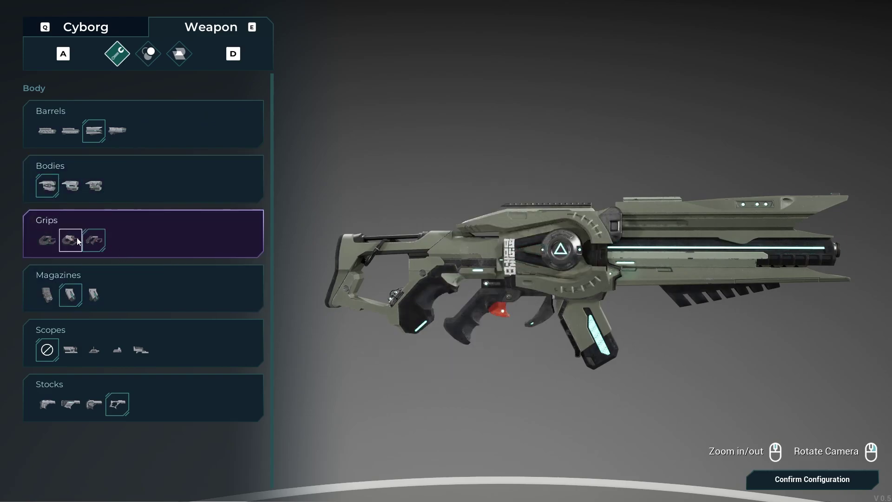
{"action": "left_click", "coordinate": [77, 242]}
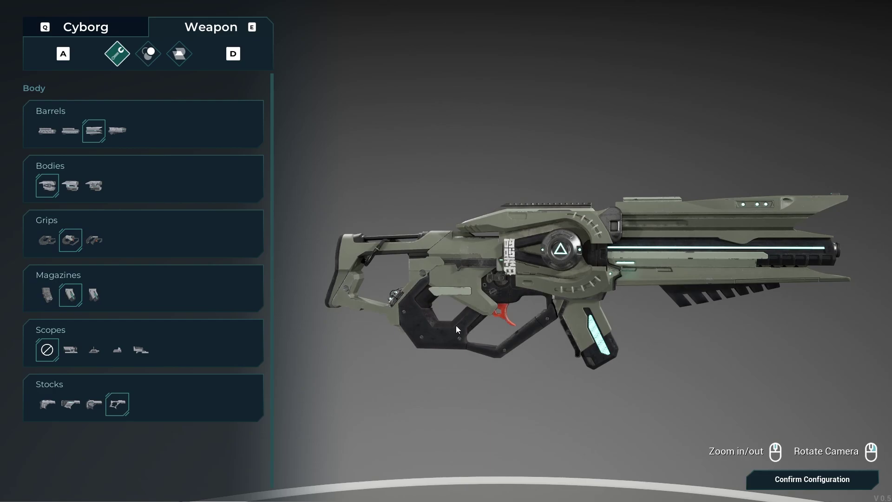
{"action": "left_click", "coordinate": [92, 241]}
{"action": "left_click", "coordinate": [92, 301]}
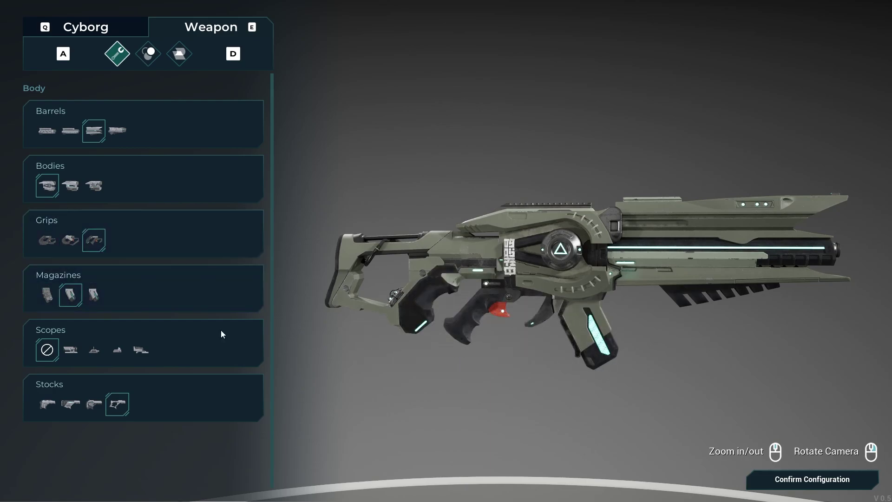
Step: Try a large scope, then settle on a low sight
{"action": "left_click", "coordinate": [70, 350]}
{"action": "right_click_drag", "start_coordinate": [409, 269], "coordinate": [557, 234]}
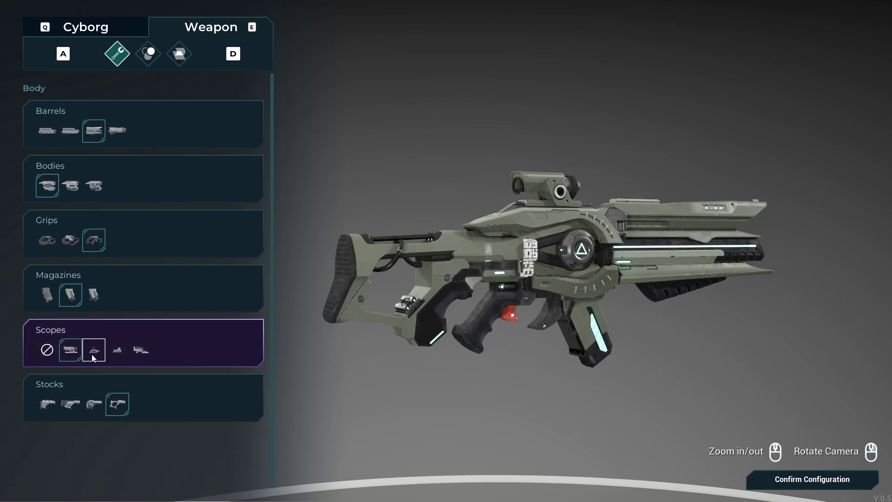
{"action": "left_click", "coordinate": [93, 353]}
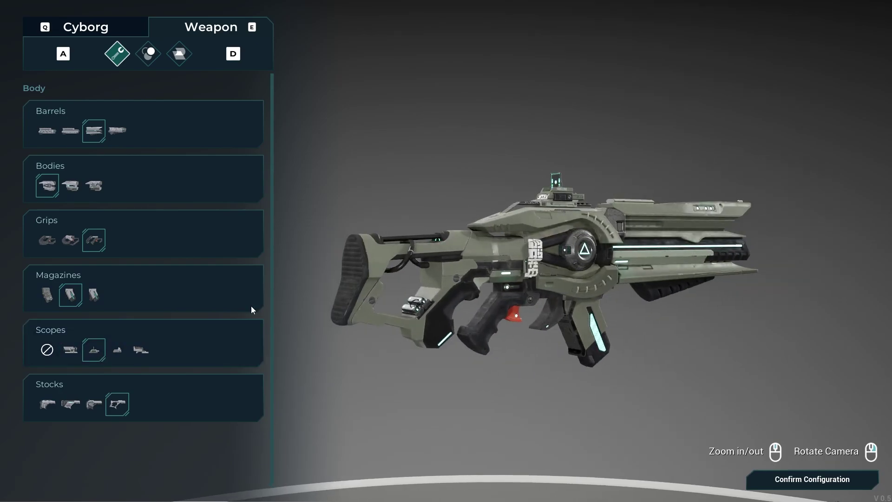
{"action": "left_click", "coordinate": [117, 350]}
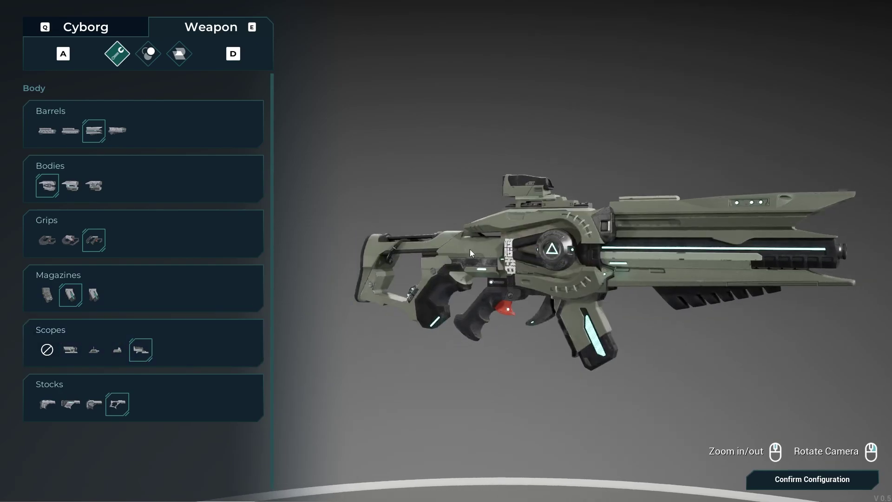
Step: Fit the solid stock and switch the barrel to the skeletal truss barrel
{"action": "left_click", "coordinate": [70, 403]}
{"action": "left_click", "coordinate": [117, 403]}
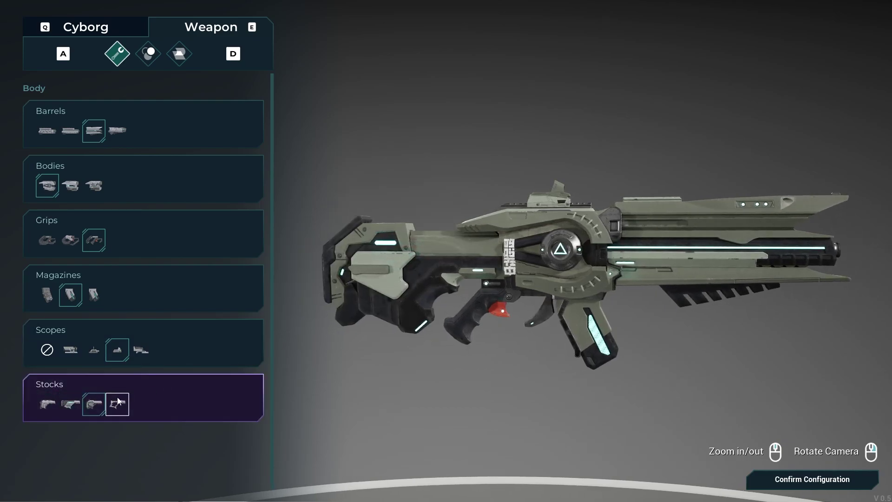
{"action": "left_click", "coordinate": [79, 404]}
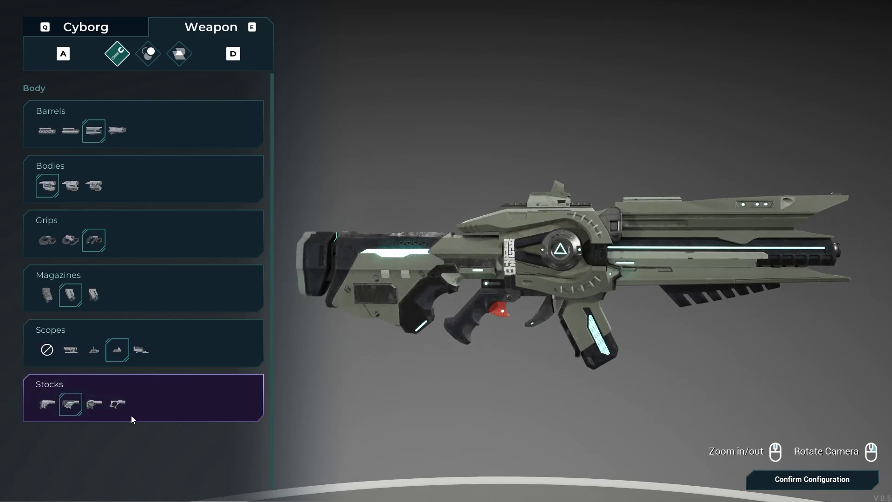
{"action": "left_click", "coordinate": [117, 131]}
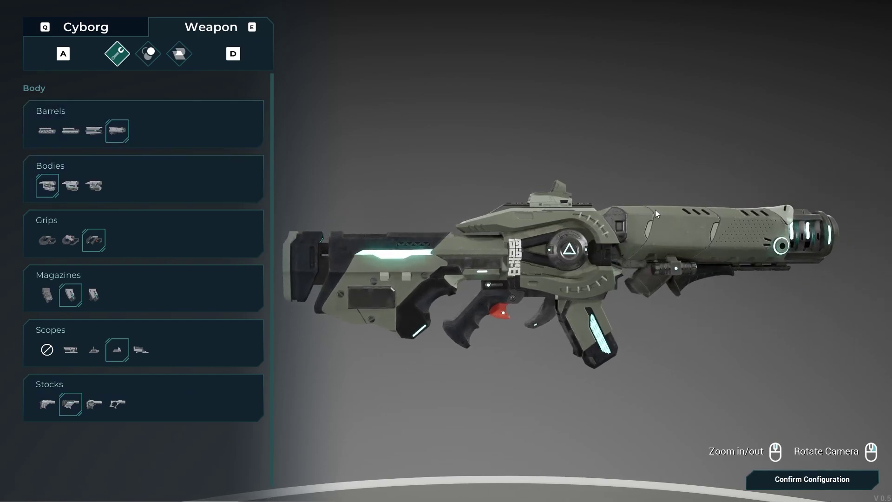
{"action": "left_click", "coordinate": [47, 131]}
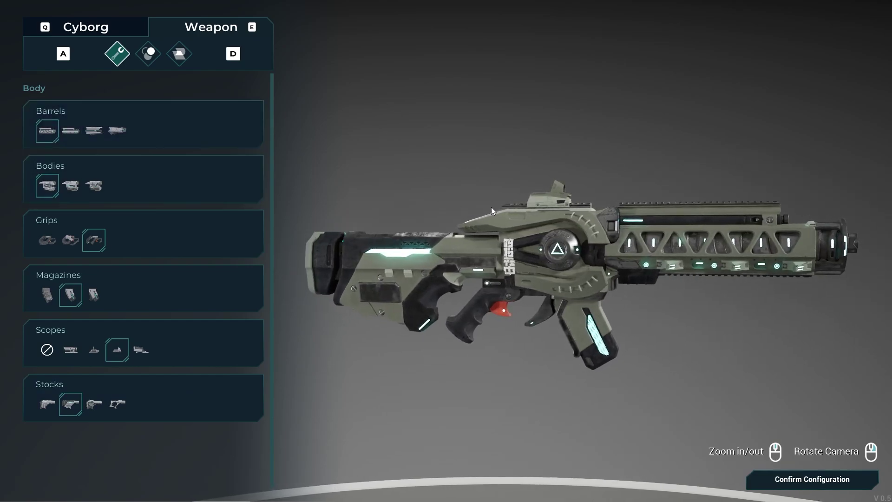
{"action": "right_click_drag", "start_coordinate": [520, 218], "coordinate": [551, 204]}
Step: Paint the rifle yellow and purple with a green energy glow, then open Decal
{"action": "left_click", "coordinate": [151, 56]}
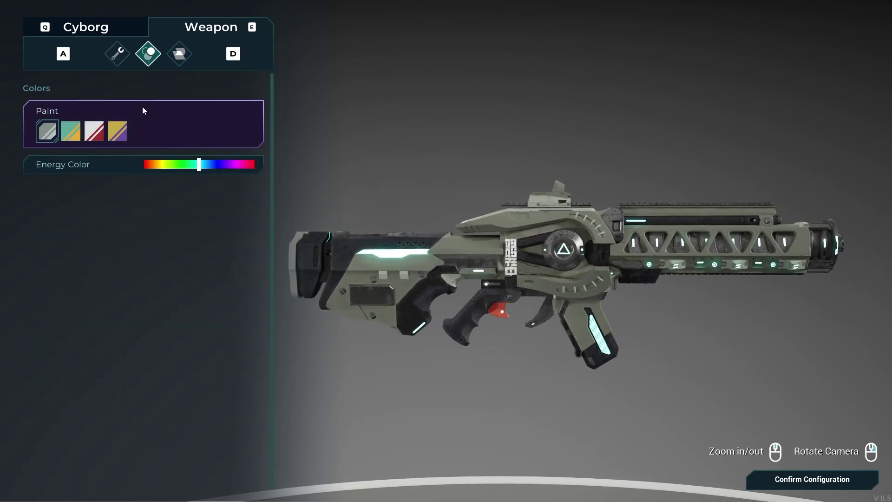
{"action": "left_click", "coordinate": [71, 131]}
{"action": "left_click", "coordinate": [94, 131]}
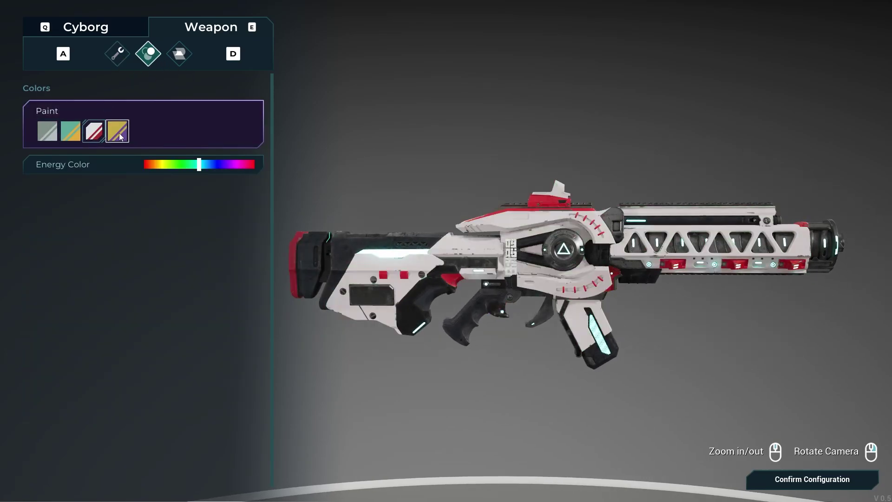
{"action": "left_click", "coordinate": [118, 131]}
{"action": "left_click", "coordinate": [160, 164]}
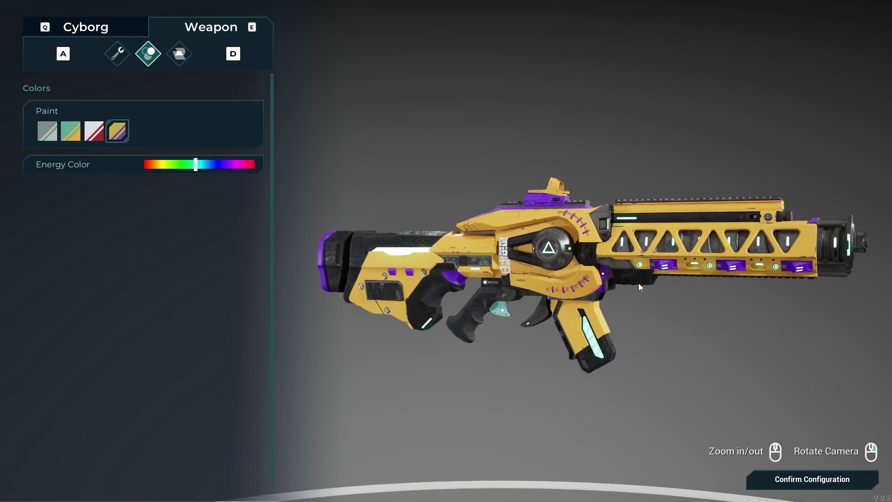
{"action": "left_click", "coordinate": [222, 165]}
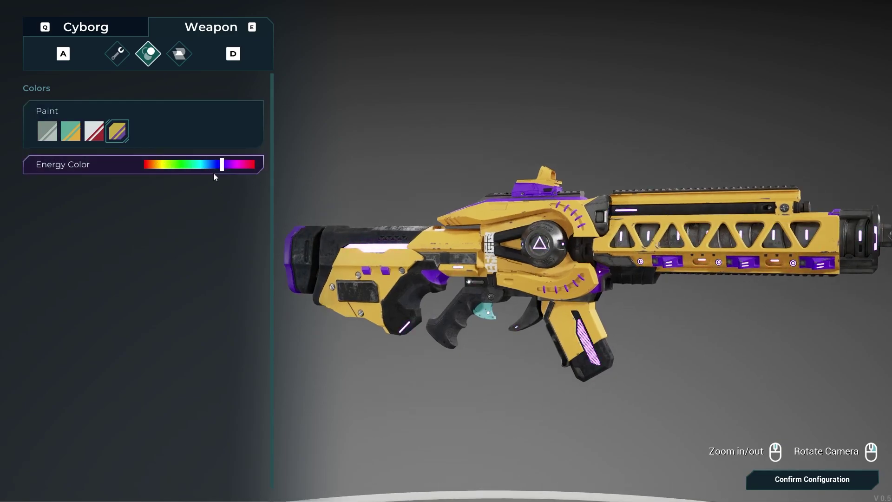
{"action": "left_click", "coordinate": [180, 165]}
{"action": "key", "text": "d"}
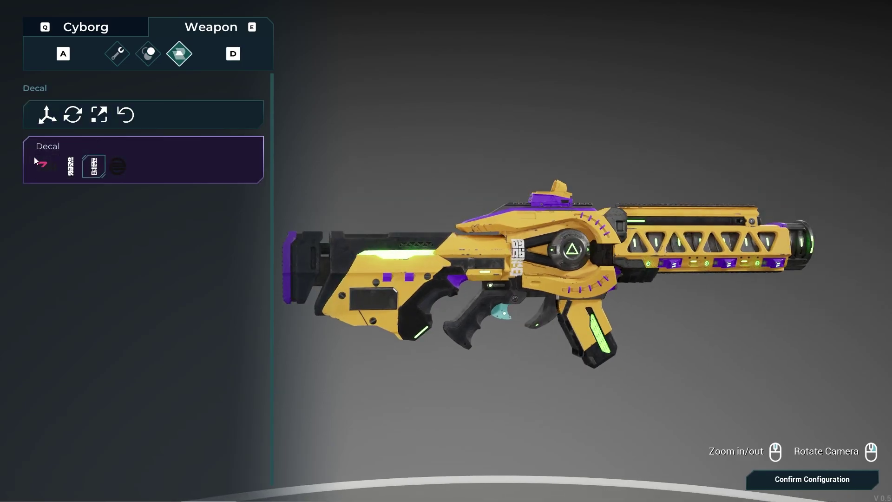
{"action": "left_click", "coordinate": [47, 116]}
{"action": "scroll", "coordinate": [592, 240], "scroll_direction": "up", "scroll_amount": 1}
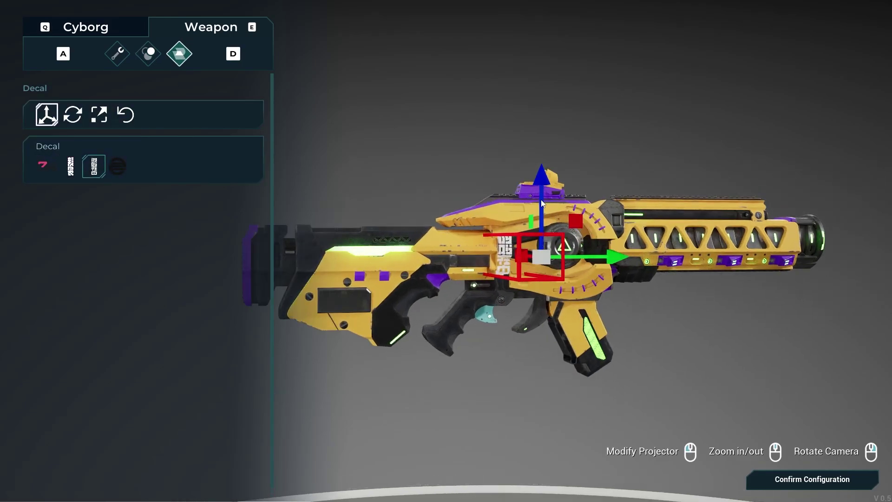
{"action": "left_click_drag", "start_coordinate": [540, 206], "coordinate": [541, 163]}
{"action": "mouse_move", "coordinate": [586, 212]}
{"action": "left_mouse_down"}
{"action": "mouse_move", "coordinate": [618, 213]}
{"action": "mouse_move", "coordinate": [569, 213]}
{"action": "mouse_move", "coordinate": [591, 212]}
{"action": "left_mouse_up"}
{"action": "mouse_move", "coordinate": [609, 163]}
{"action": "right_mouse_down"}
{"action": "mouse_move", "coordinate": [570, 167]}
{"action": "mouse_move", "coordinate": [699, 180]}
{"action": "mouse_move", "coordinate": [603, 167]}
{"action": "right_mouse_up"}
{"action": "left_click", "coordinate": [127, 121]}
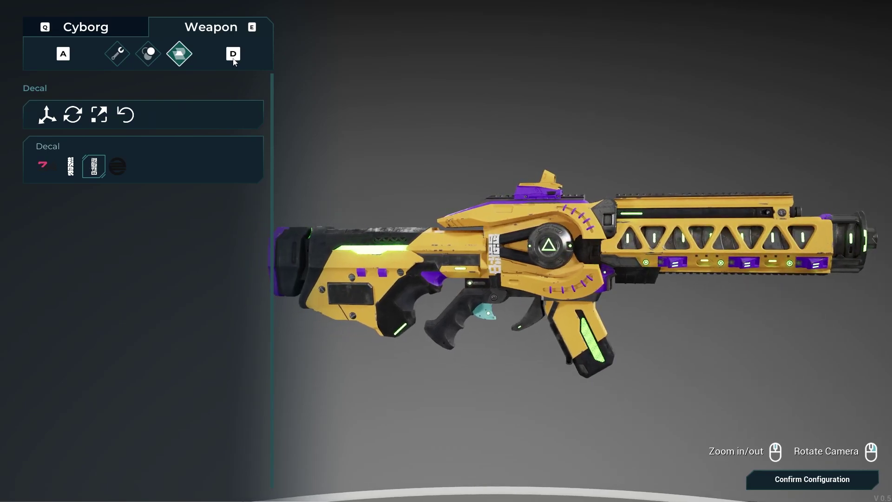
{"action": "left_click", "coordinate": [108, 32]}
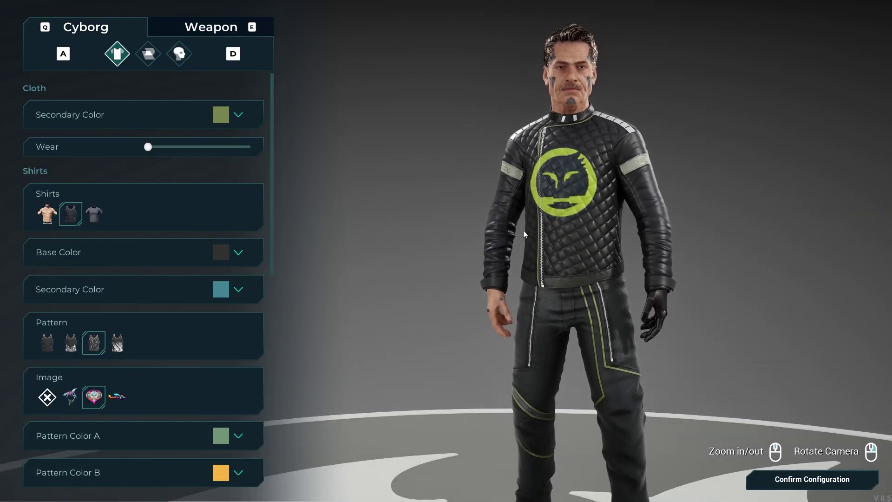
Step: Scroll through the cyborg's clothing options and rotate the camera around the character
{"action": "scroll", "coordinate": [274, 242], "scroll_direction": "down", "scroll_amount": 8}
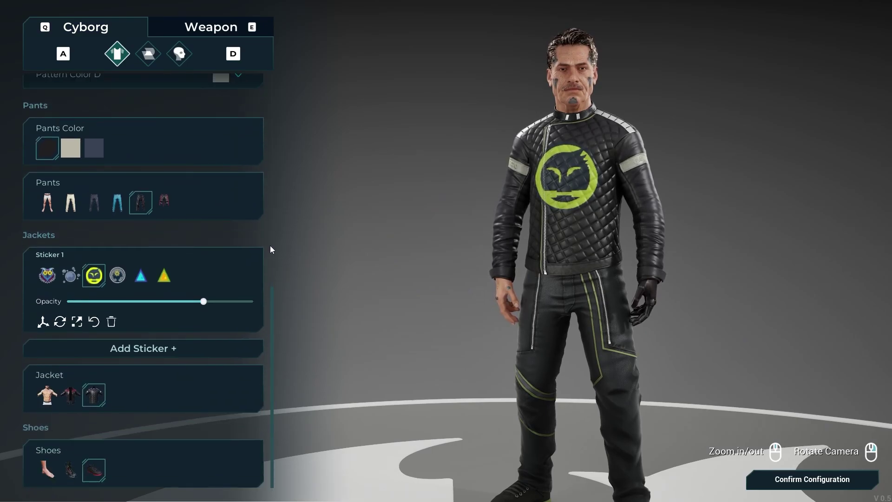
{"action": "scroll", "coordinate": [271, 247], "scroll_direction": "up", "scroll_amount": 8}
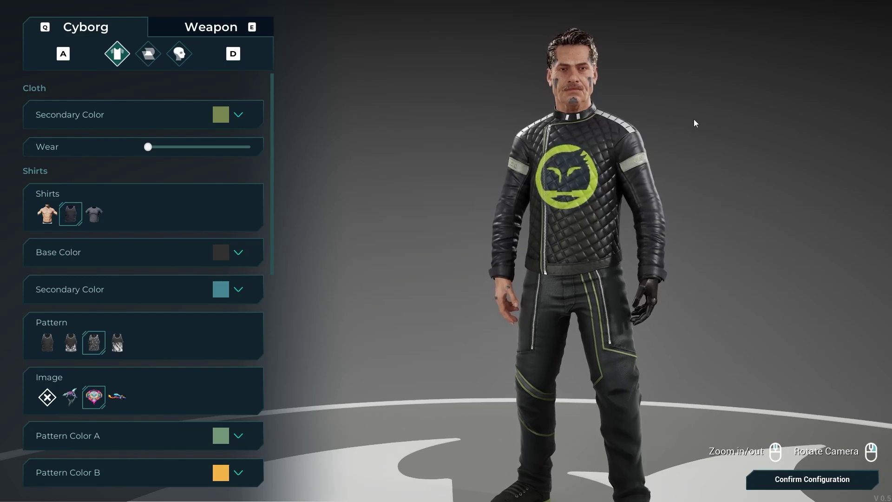
{"action": "right_click_drag", "start_coordinate": [659, 204], "coordinate": [667, 222]}
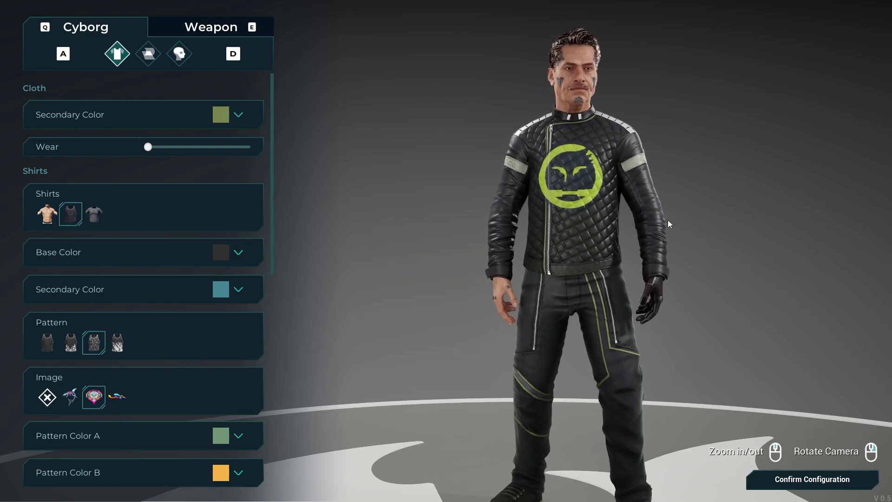
{"action": "mouse_move", "coordinate": [668, 219]}
{"action": "left_mouse_down"}
{"action": "mouse_move", "coordinate": [620, 216]}
{"action": "mouse_move", "coordinate": [664, 224]}
{"action": "left_mouse_up"}
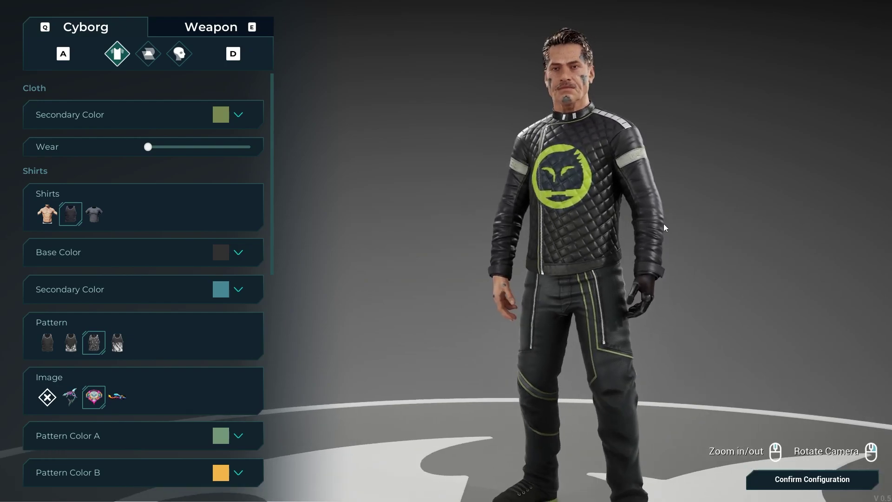
Step: Stop the play session and open CO_Character from the Content > Character folder
{"action": "key", "text": "F11"}
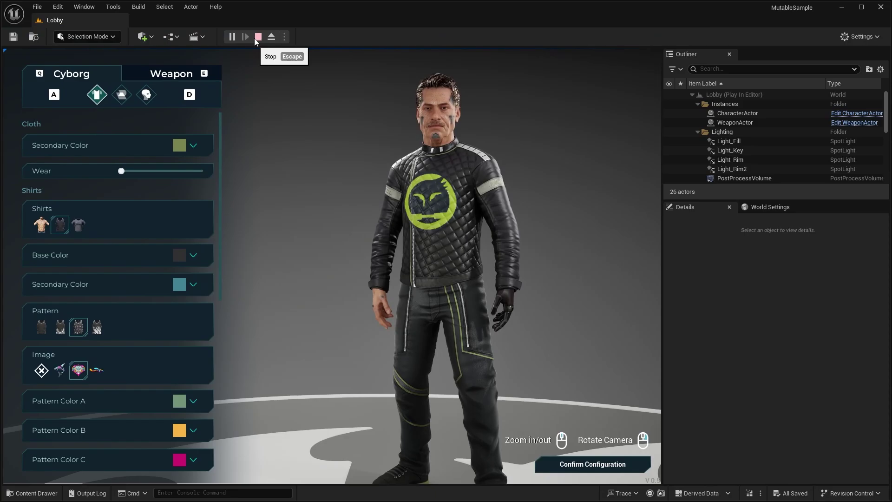
{"action": "left_click", "coordinate": [256, 37]}
{"action": "left_click", "coordinate": [46, 496]}
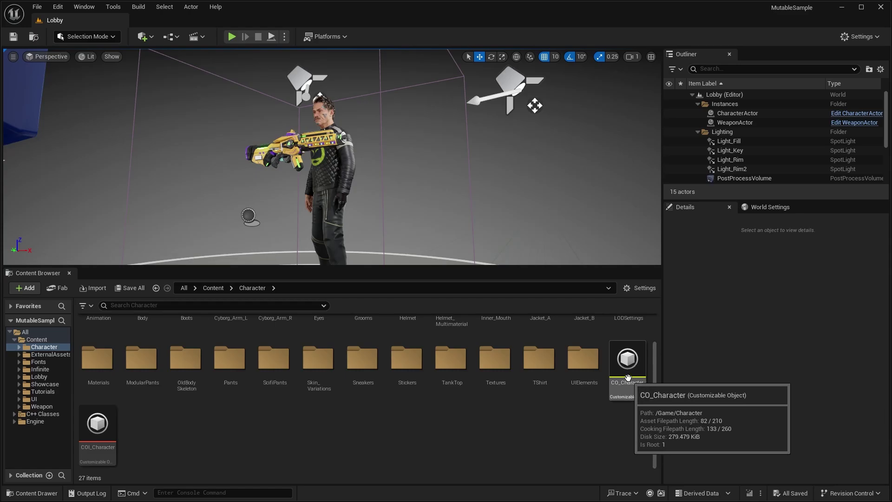
{"action": "left_click", "coordinate": [622, 374]}
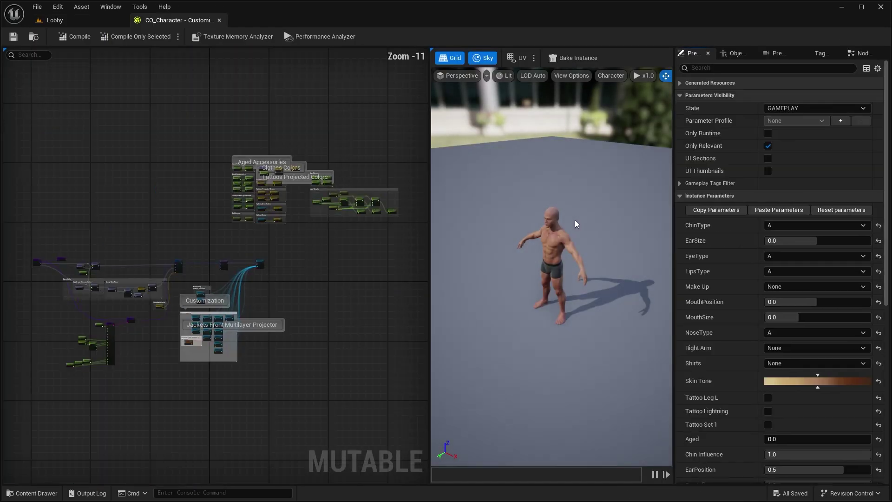
Step: Zoom into the Customization group and select the Left Arm, Right Arm, Pants and Shirts nodes
{"action": "scroll", "coordinate": [576, 221], "scroll_direction": "up", "scroll_amount": 5}
{"action": "scroll", "coordinate": [286, 333], "scroll_direction": "up", "scroll_amount": 9}
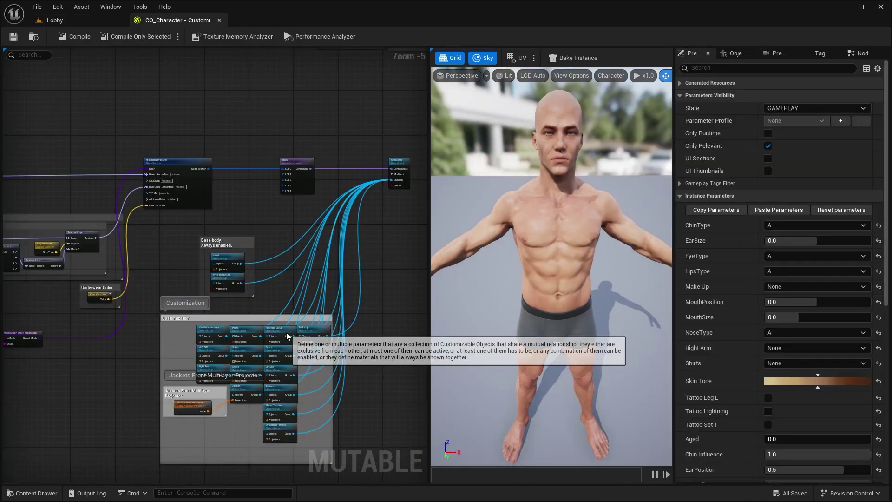
{"action": "right_click_drag", "start_coordinate": [180, 257], "coordinate": [175, 178]}
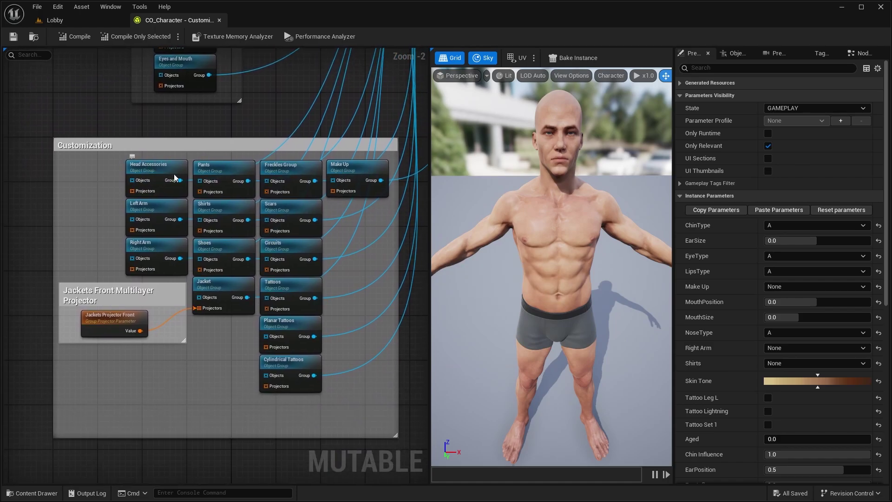
{"action": "left_click", "coordinate": [158, 209]}
{"action": "left_click", "coordinate": [166, 248]}
{"action": "right_click_drag", "start_coordinate": [218, 169], "coordinate": [151, 165]}
{"action": "left_click", "coordinate": [152, 166]}
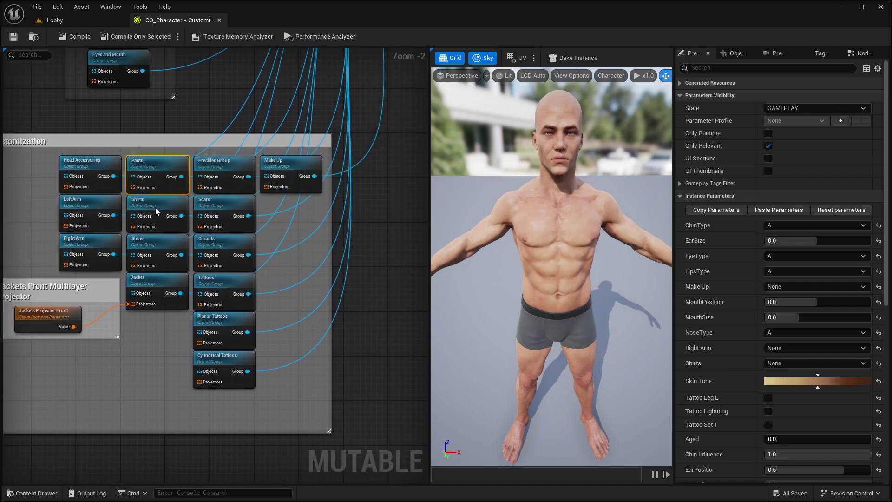
{"action": "left_click", "coordinate": [156, 207]}
Step: Reframe the Lobby viewport on the character and start Play in Editor
{"action": "right_click_drag", "start_coordinate": [574, 187], "coordinate": [574, 210]}
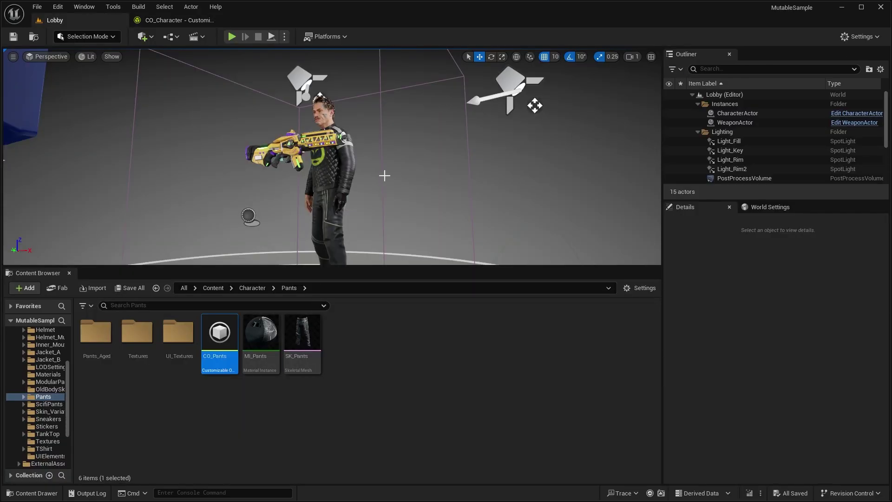
{"action": "right_click_drag", "start_coordinate": [364, 165], "coordinate": [353, 191]}
{"action": "scroll", "coordinate": [402, 165], "scroll_direction": "down", "scroll_amount": 3}
{"action": "middle_click_drag", "start_coordinate": [402, 165], "coordinate": [392, 151]}
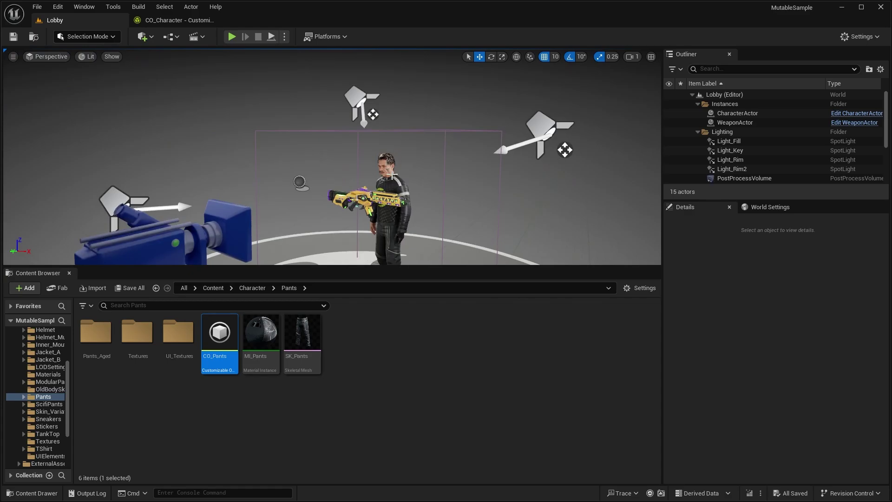
{"action": "right_click_drag", "start_coordinate": [392, 176], "coordinate": [398, 176]}
{"action": "left_click", "coordinate": [231, 37]}
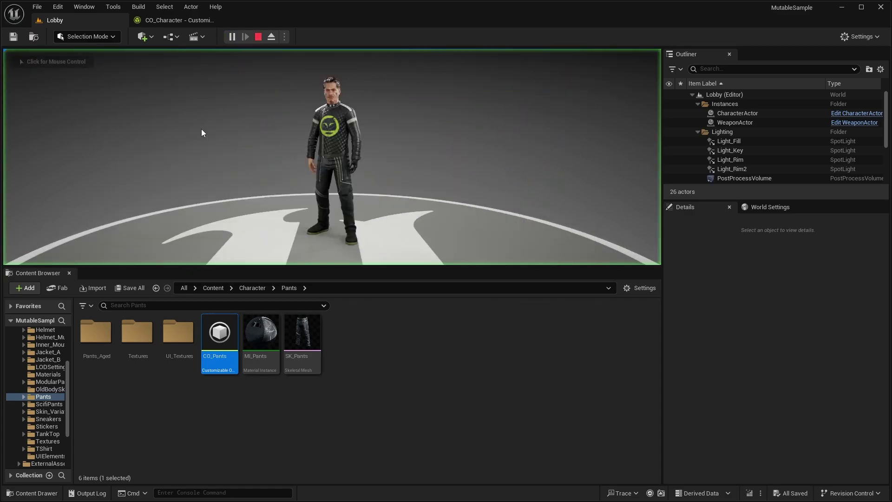